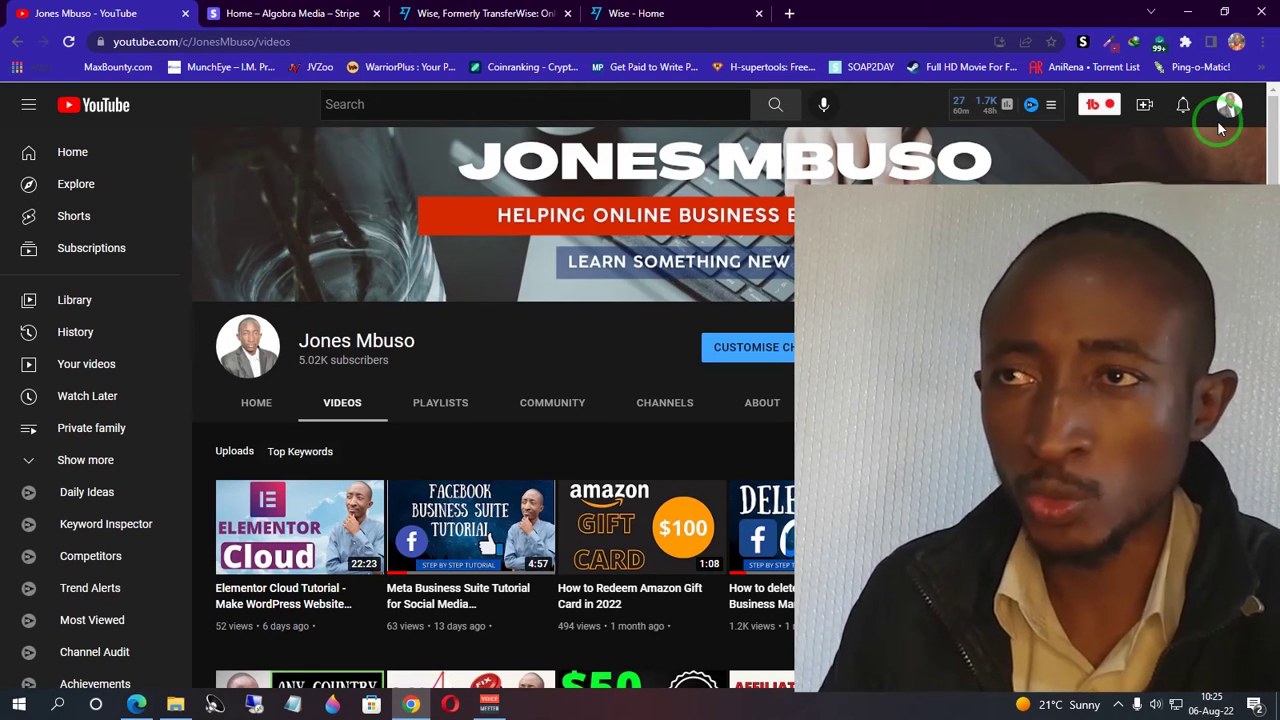
# - Look over the existing Stripe dashboard's reports overview and the Stripe homepage
pyautogui.click(340, 12)
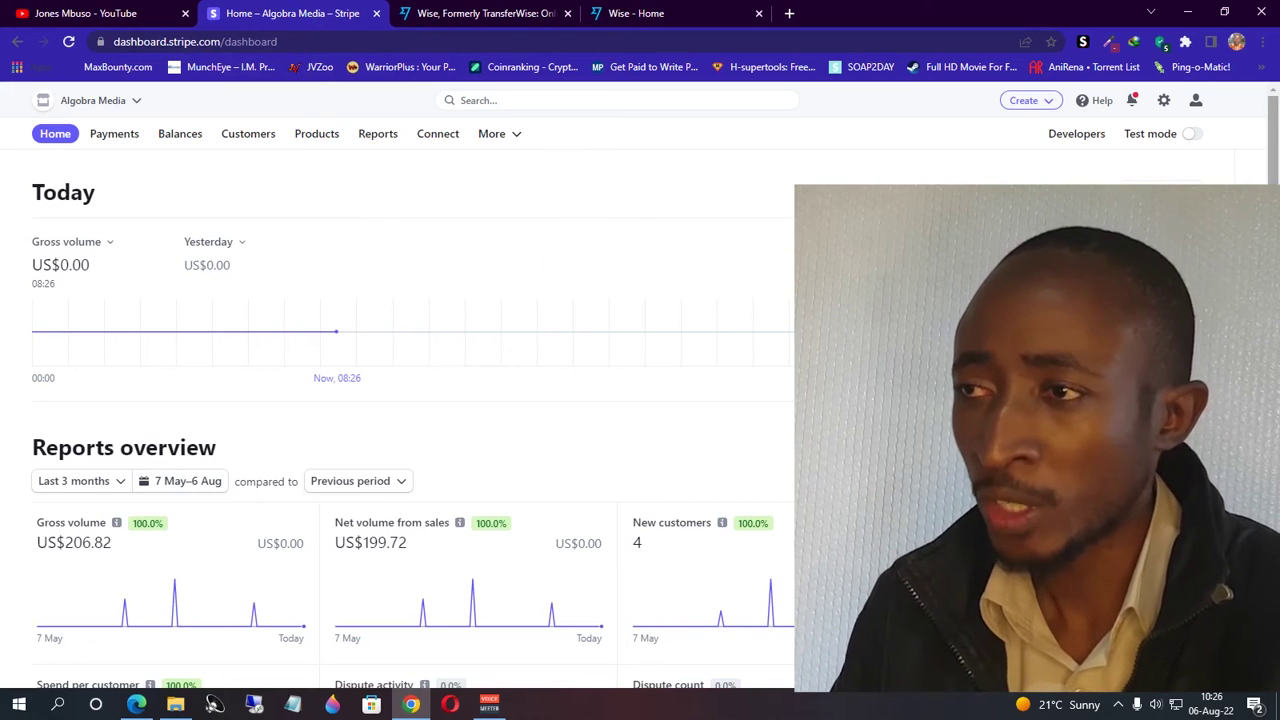
pyautogui.scroll(-3, 400, 400)
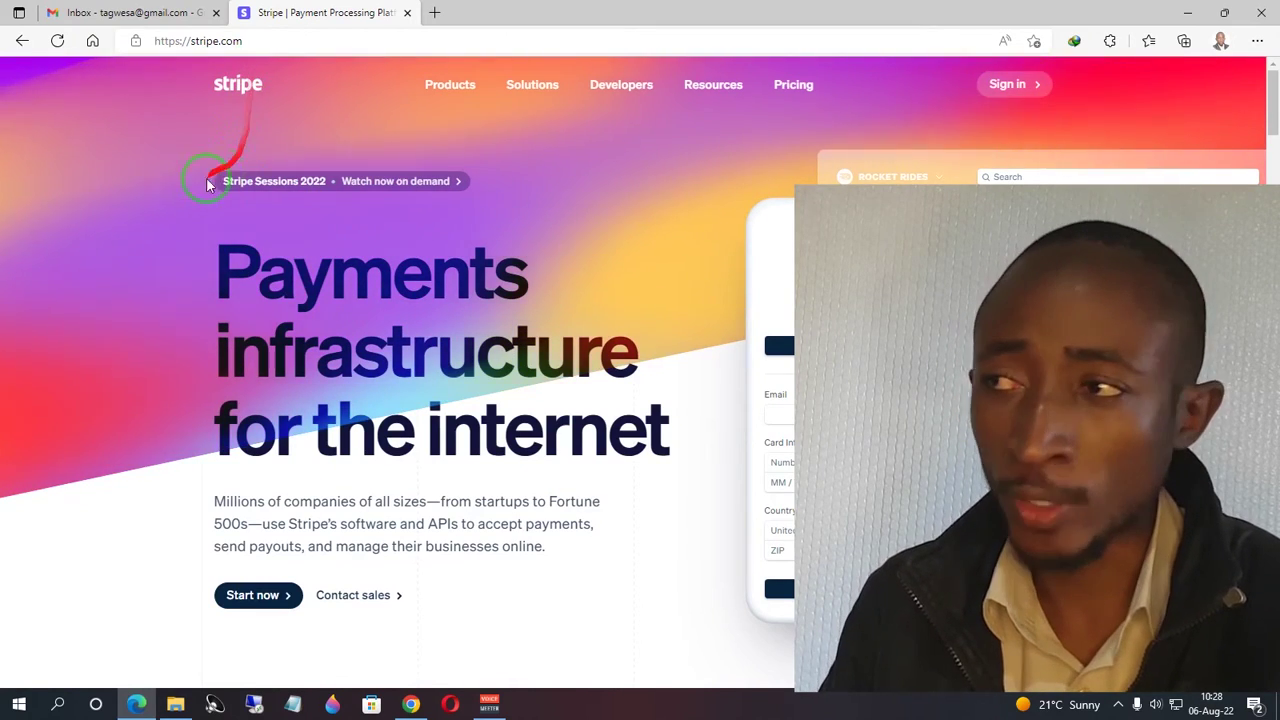
pyautogui.scroll(-2, 67, 535)
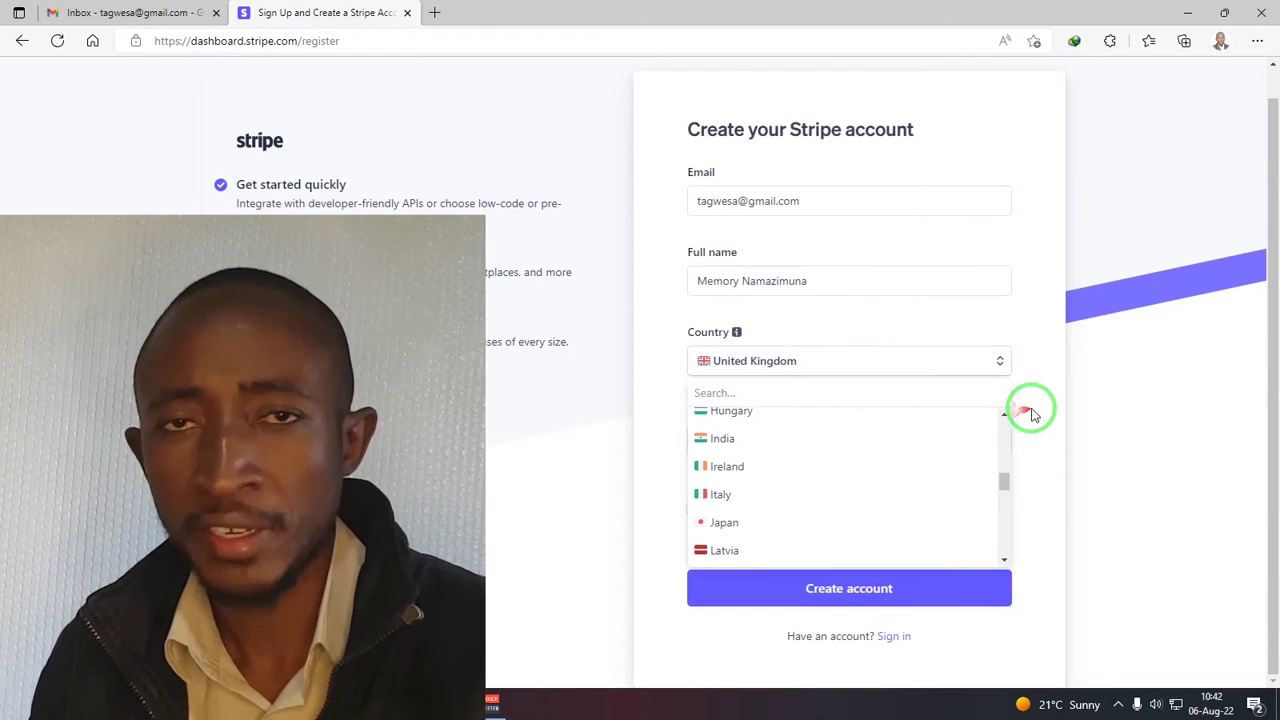
# - Review the supported countries on the Stripe sign-up form, leaving United Kingdom selected
pyautogui.click(1033, 414)
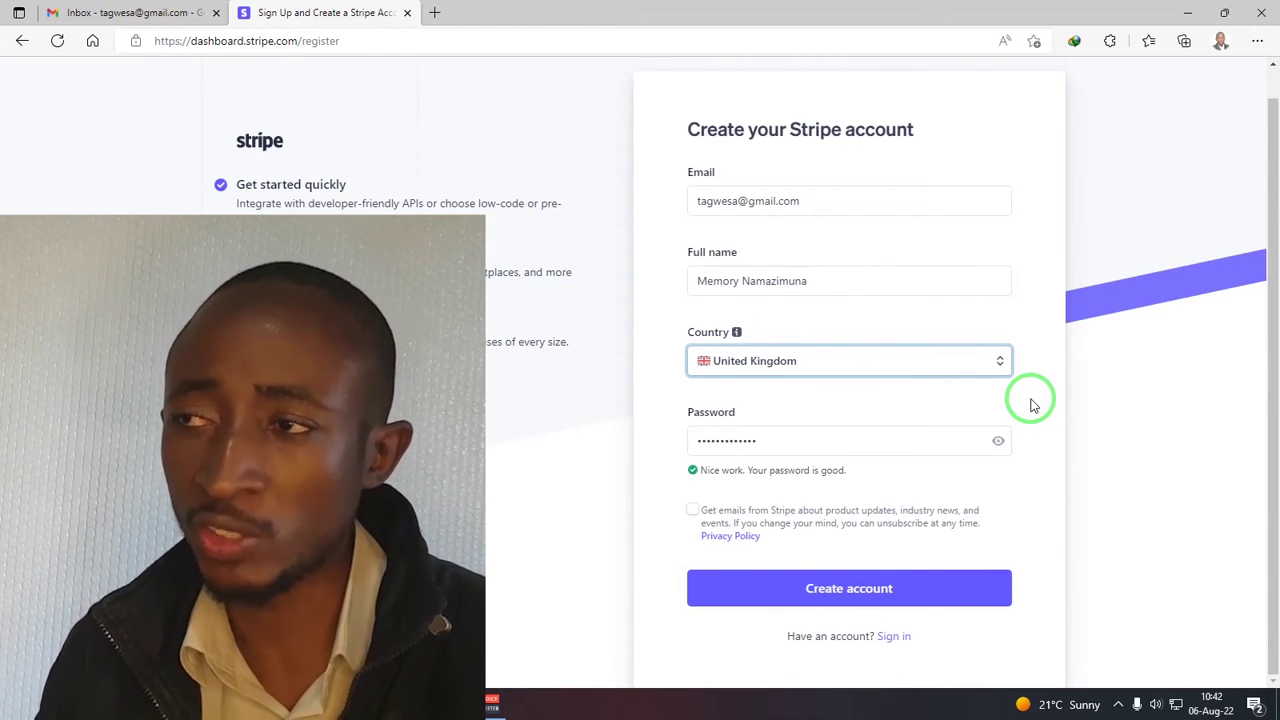
pyautogui.click(998, 363)
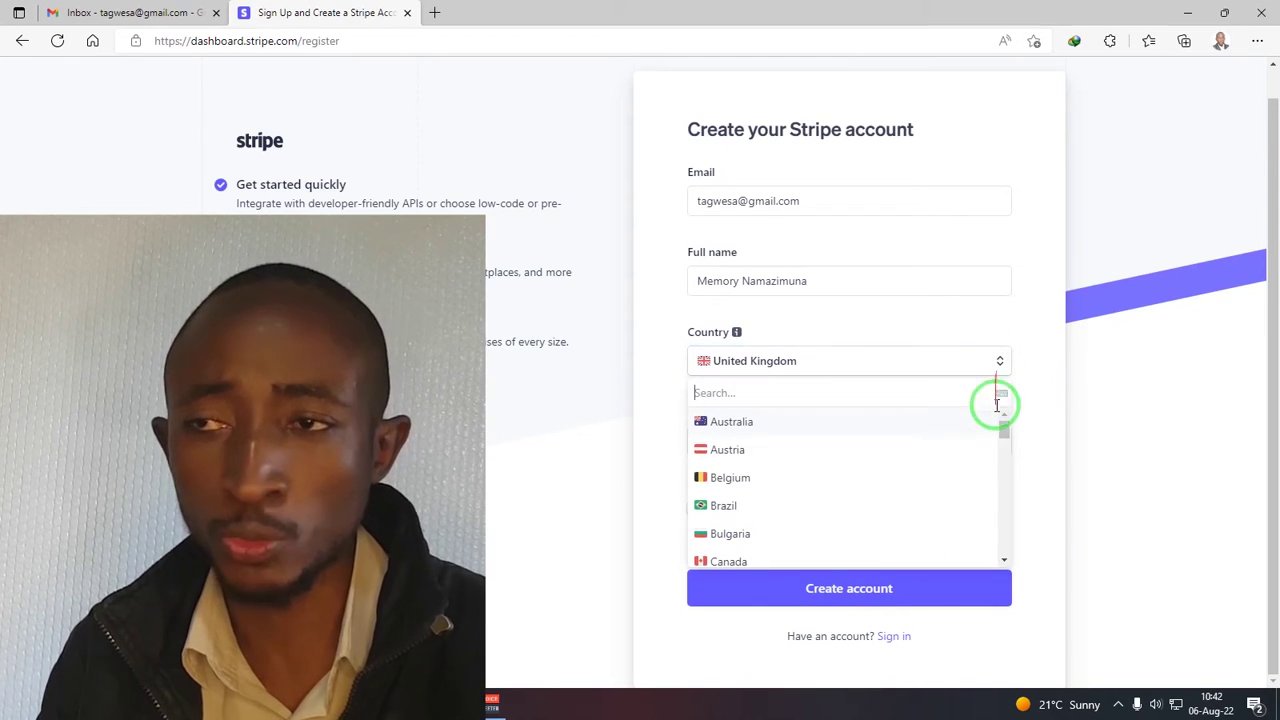
pyautogui.moveTo(1005, 430); pyautogui.dragTo(1011, 482)
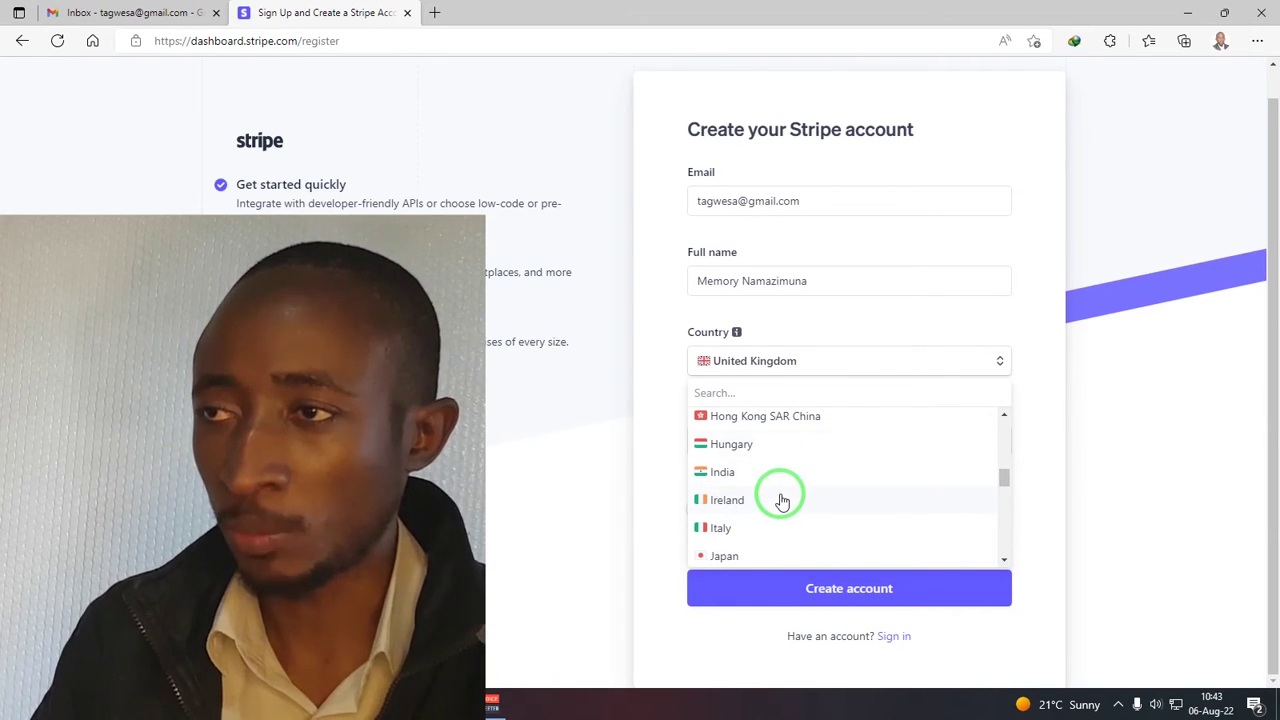
pyautogui.click(1040, 377)
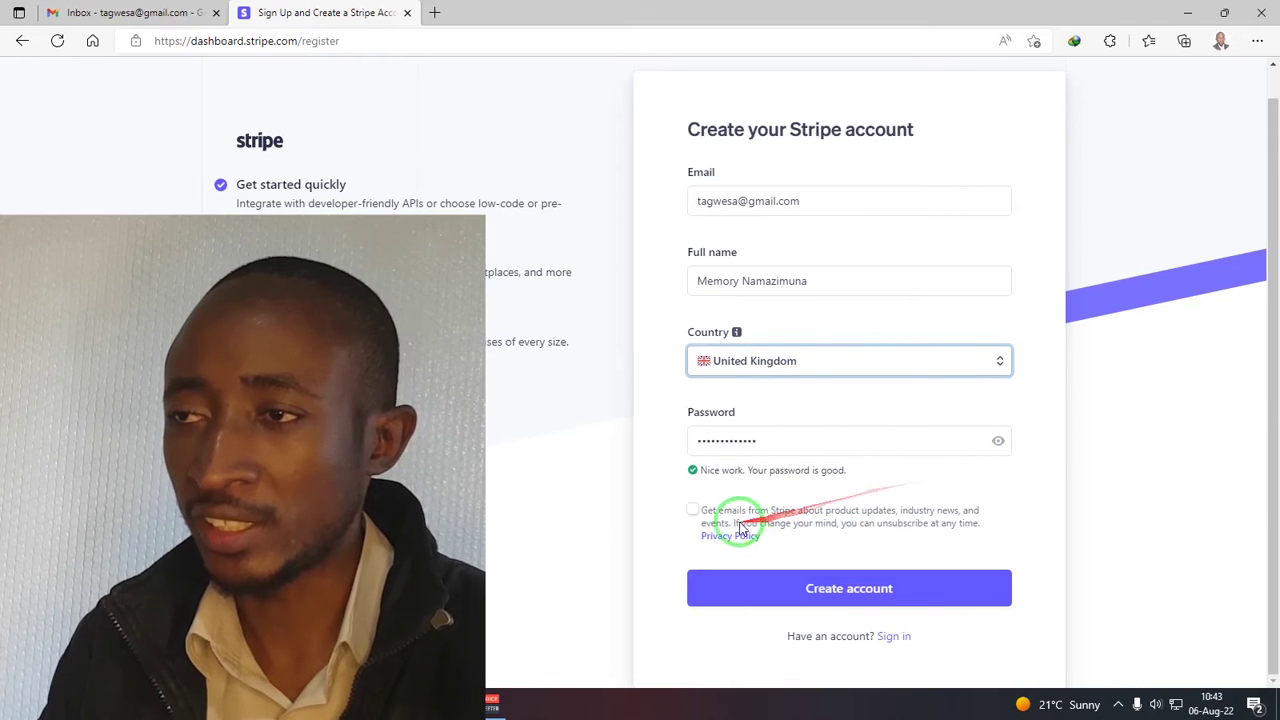
# - Opt in to Stripe's product update emails and create the account
pyautogui.click(695, 511)
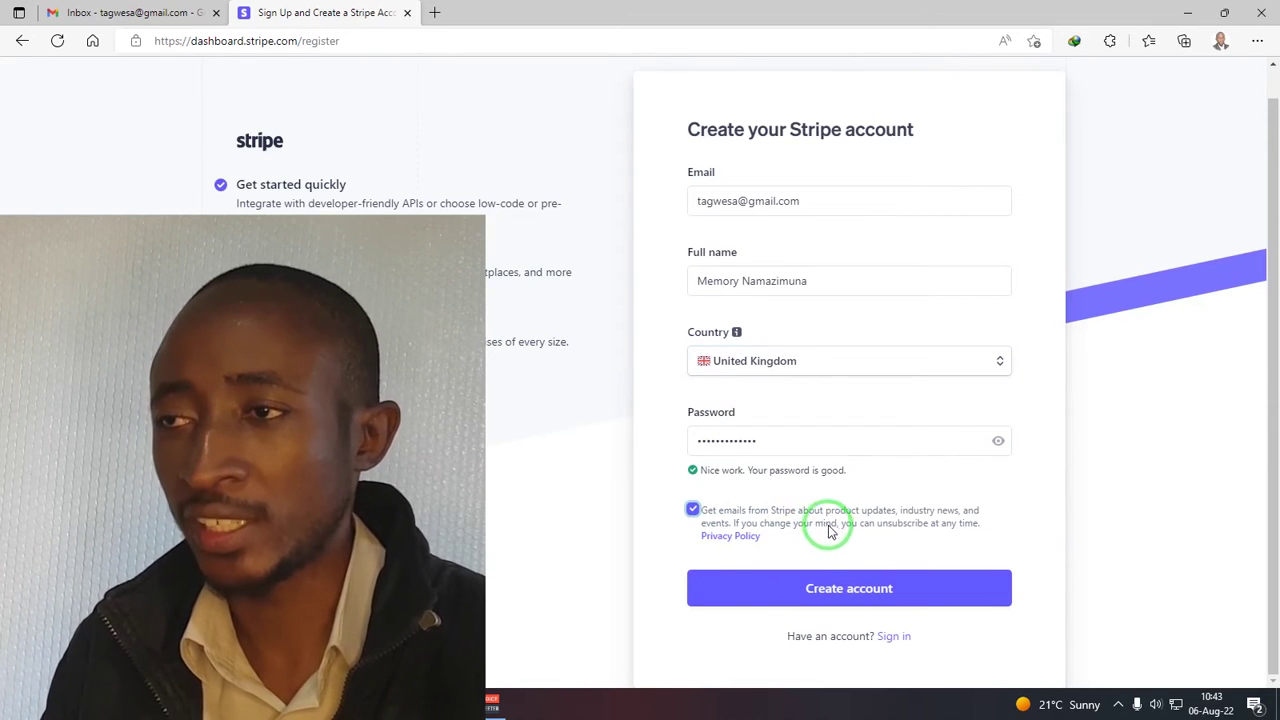
pyautogui.click(855, 588)
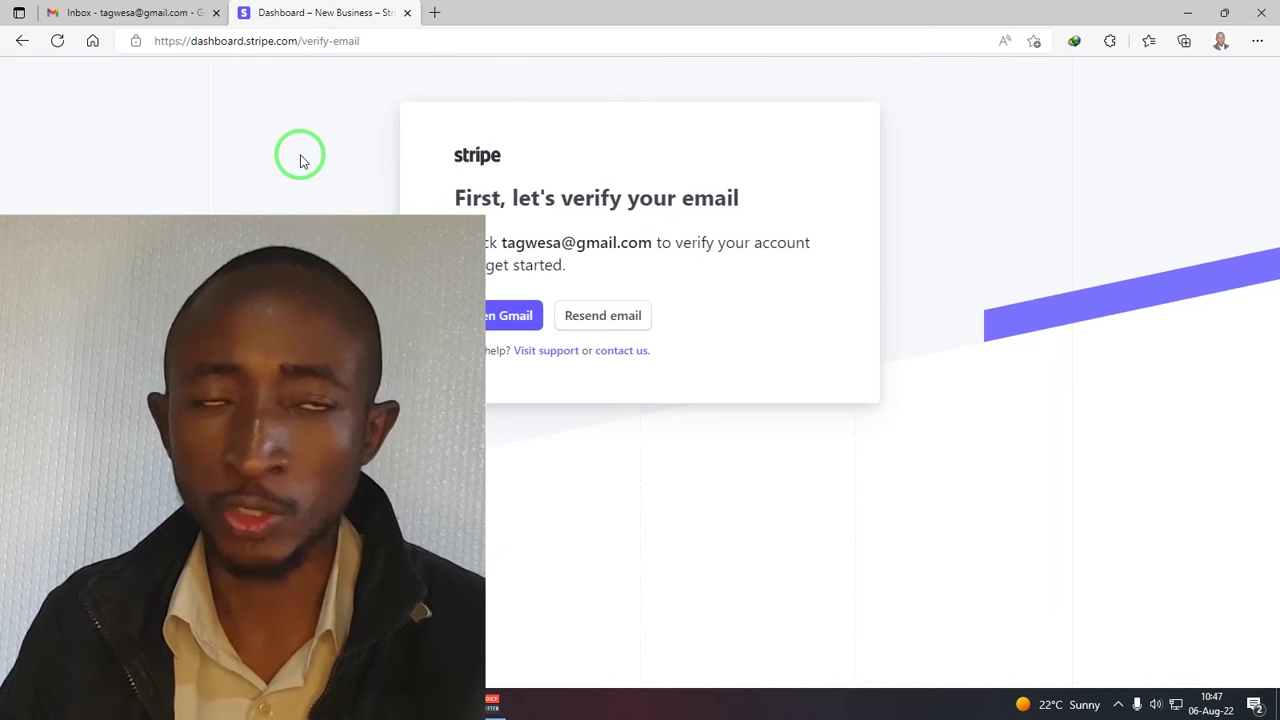
# - Verify the email address through Stripe's message in the Gmail inbox, and skip payment activation for now
pyautogui.click(162, 12)
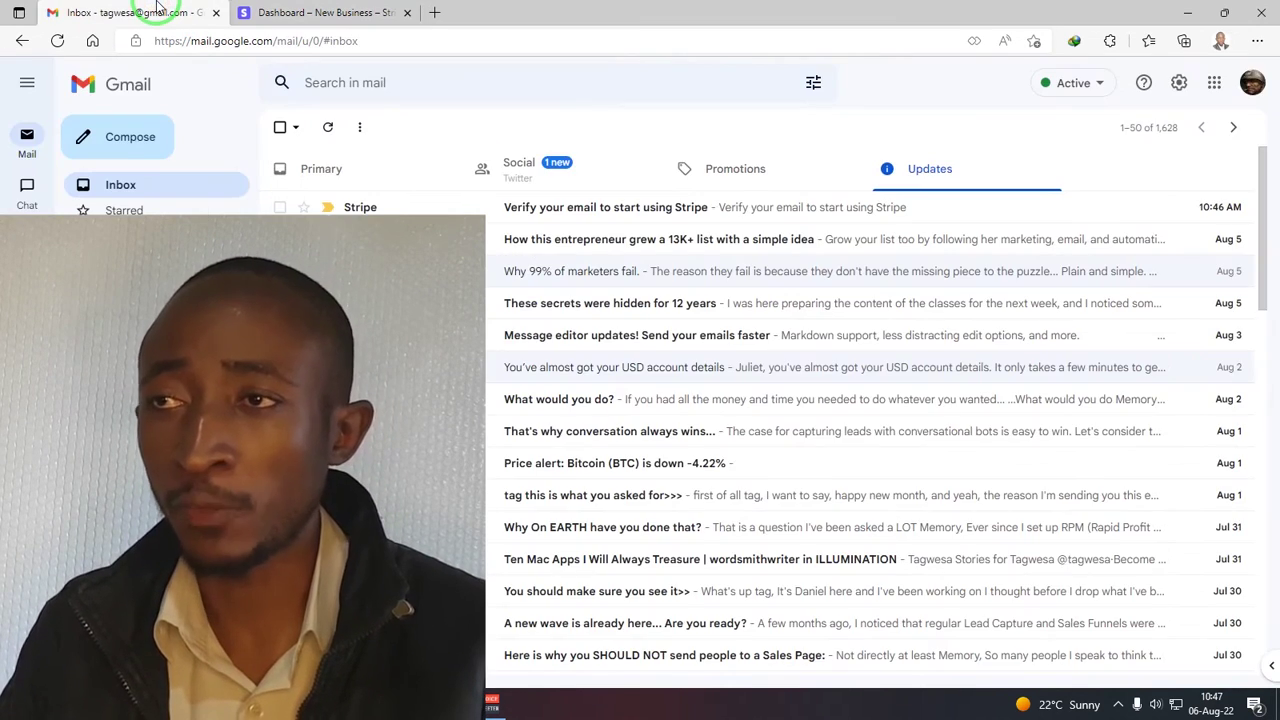
pyautogui.click(587, 211)
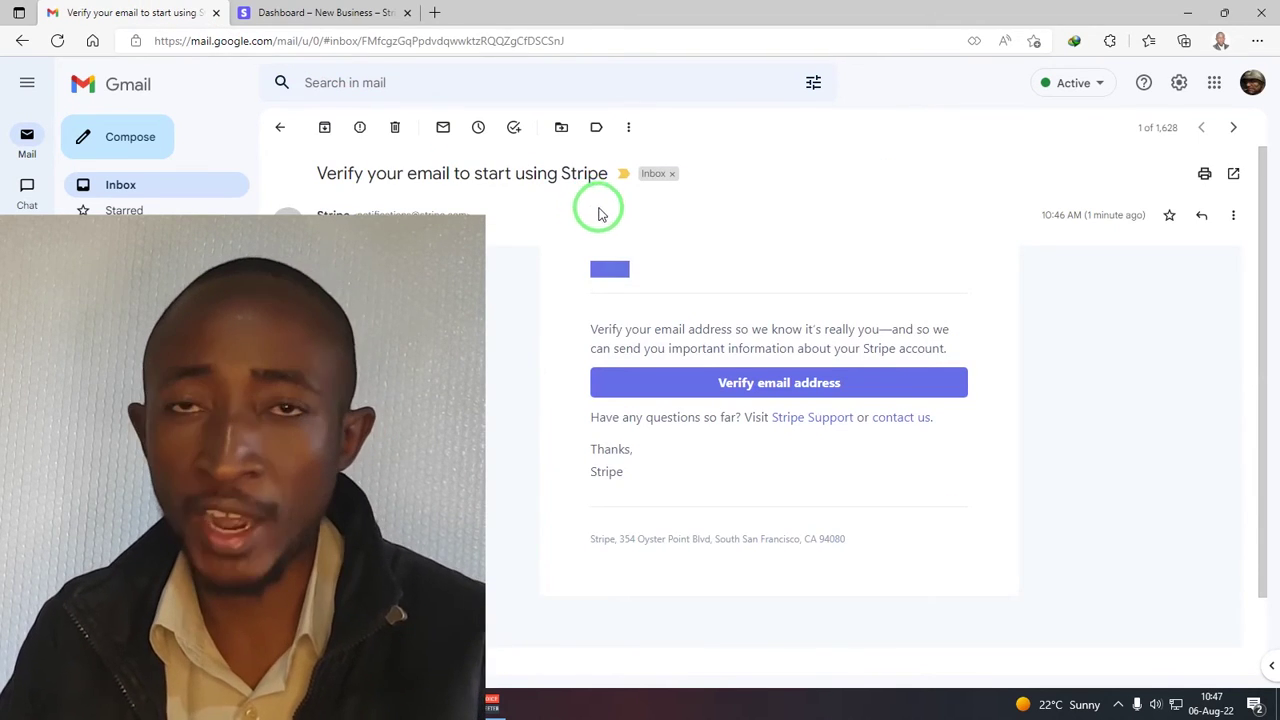
pyautogui.click(818, 381)
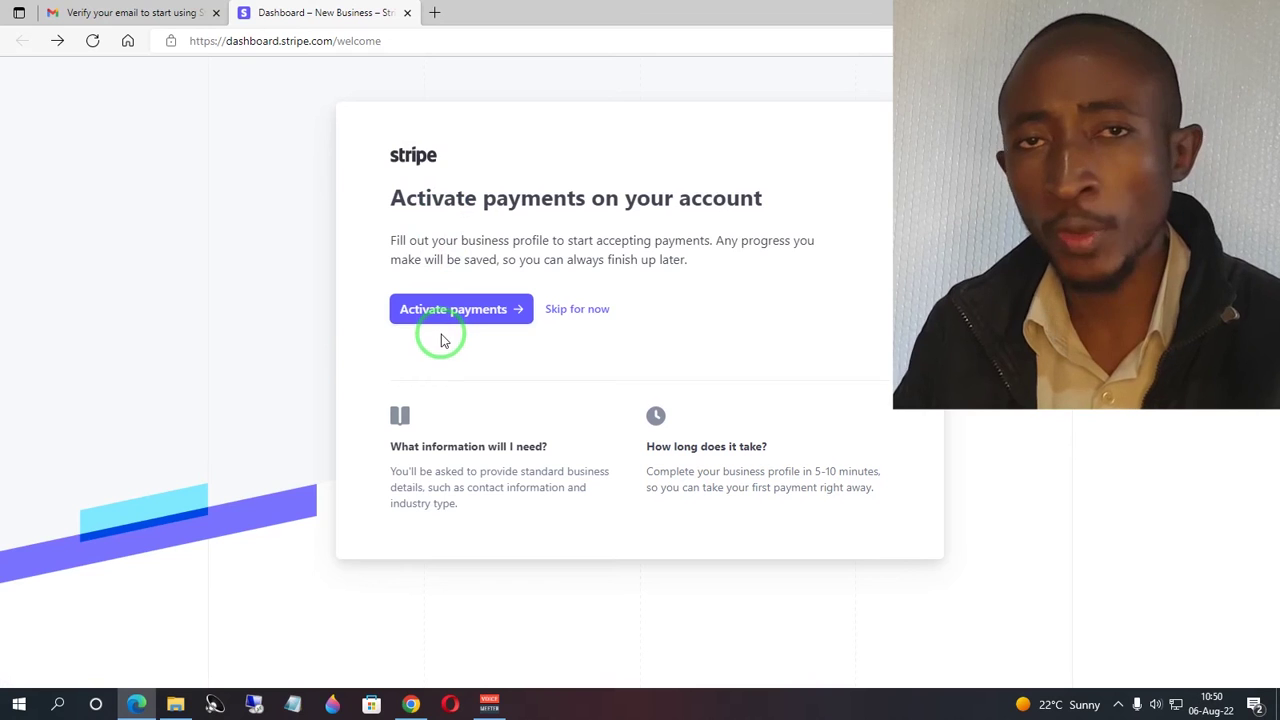
pyautogui.click(576, 310)
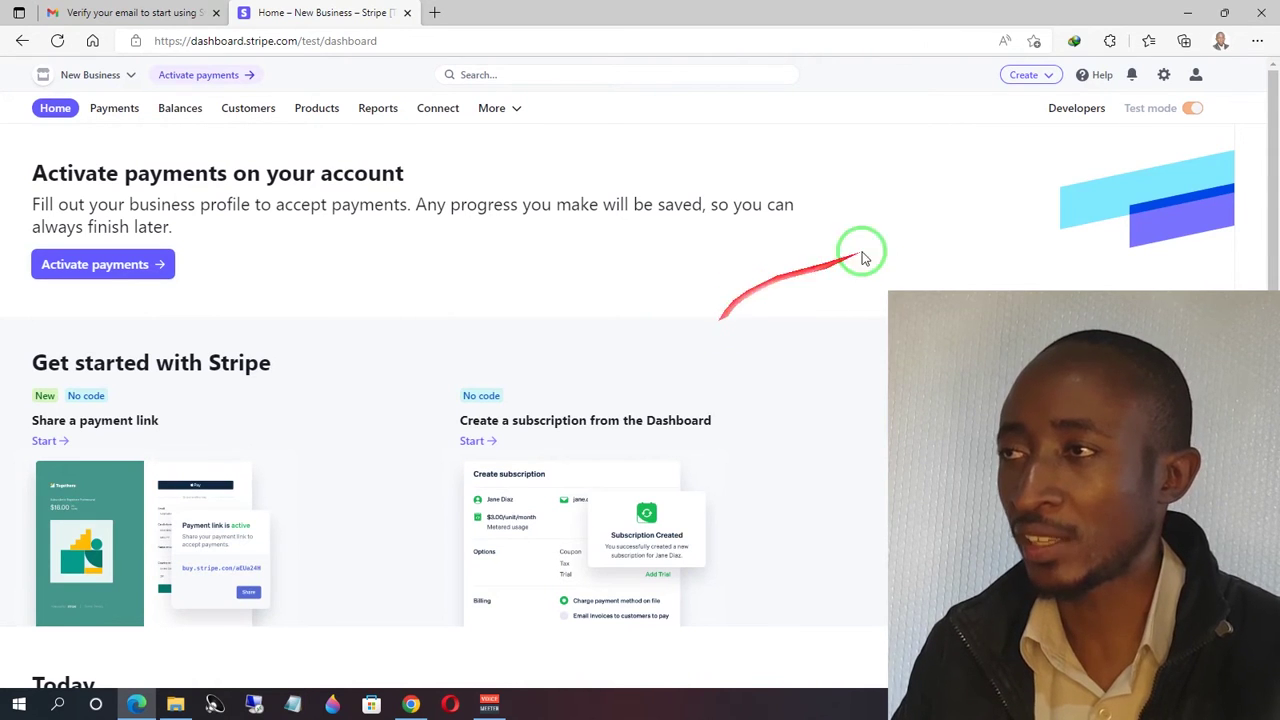
# - Try to switch off test mode on the dashboard and open the account activation form
pyautogui.click(1150, 116)
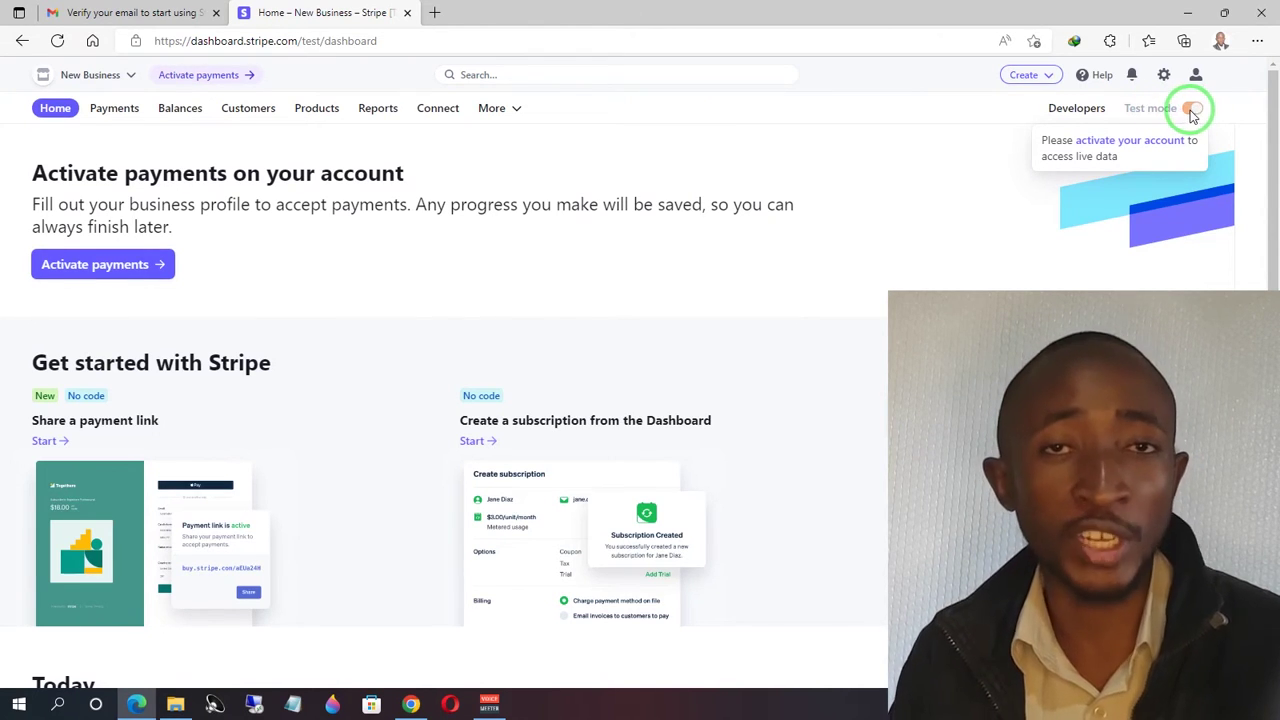
pyautogui.click(1189, 112)
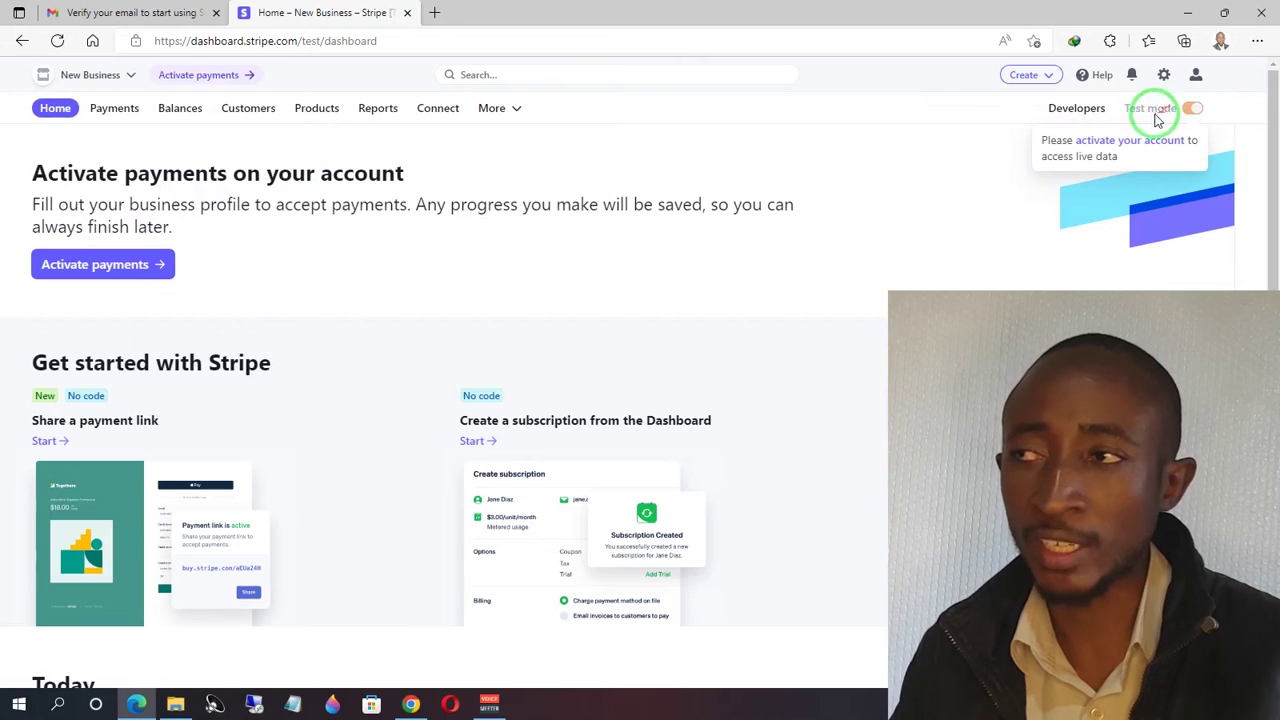
pyautogui.click(1115, 137)
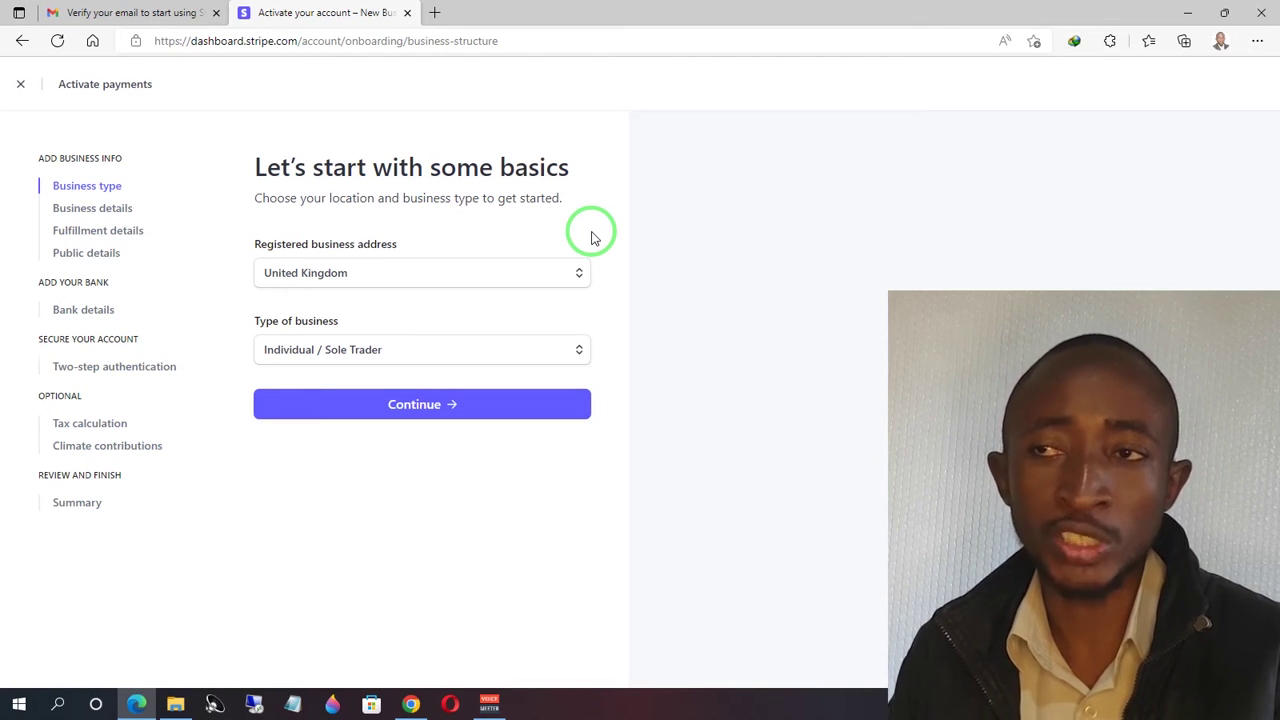
# - Keep United Kingdom and Individual / Sole Trader as business address and type, and continue to the personal details
pyautogui.moveTo(286, 280)
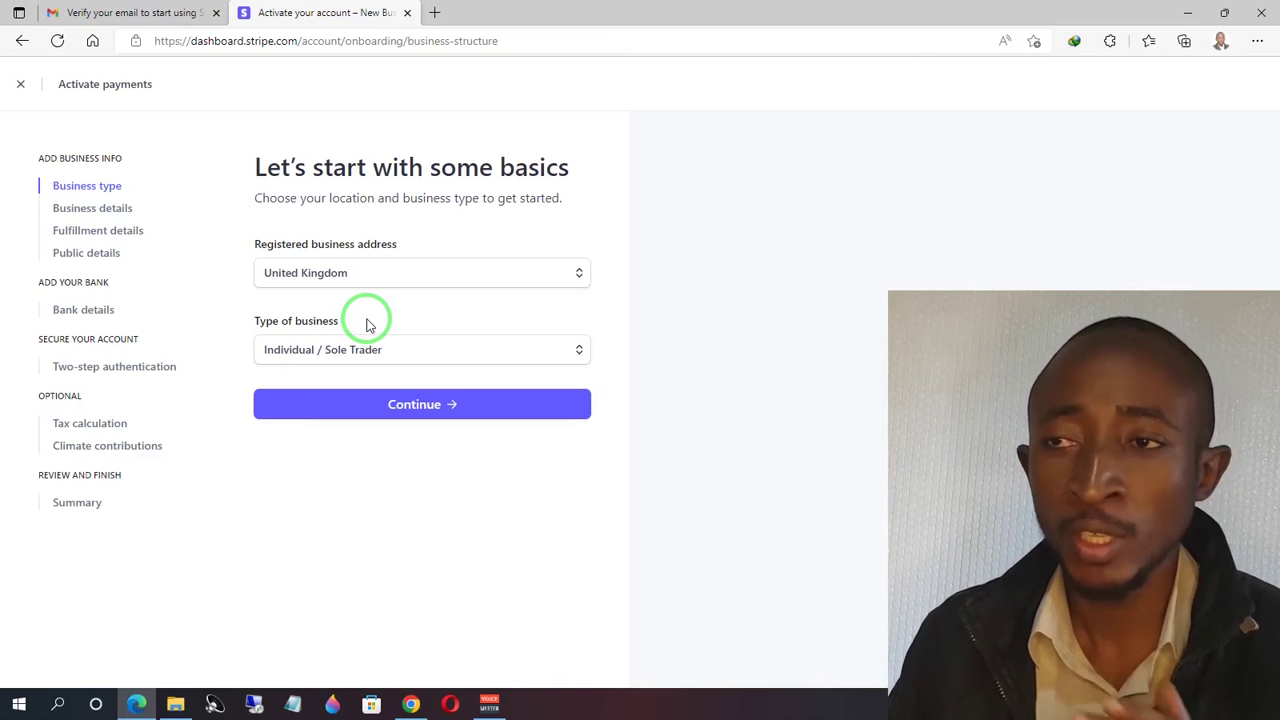
pyautogui.click(414, 350)
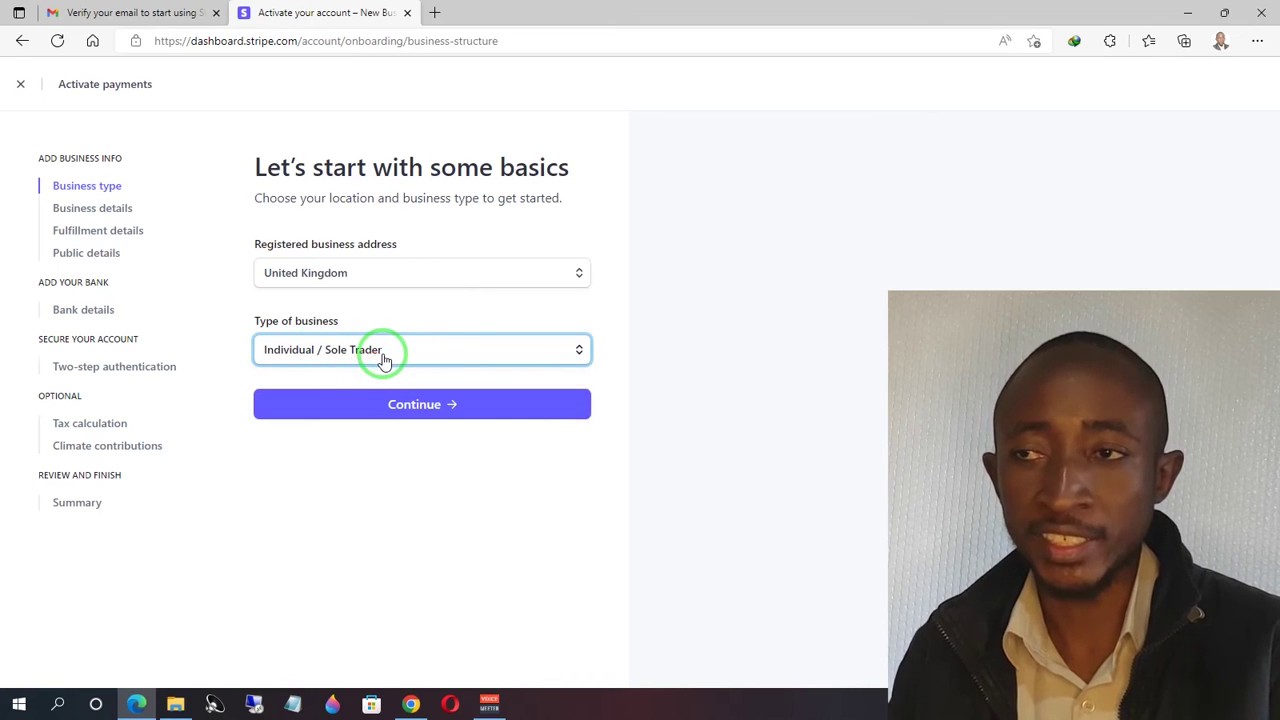
pyautogui.click(433, 404)
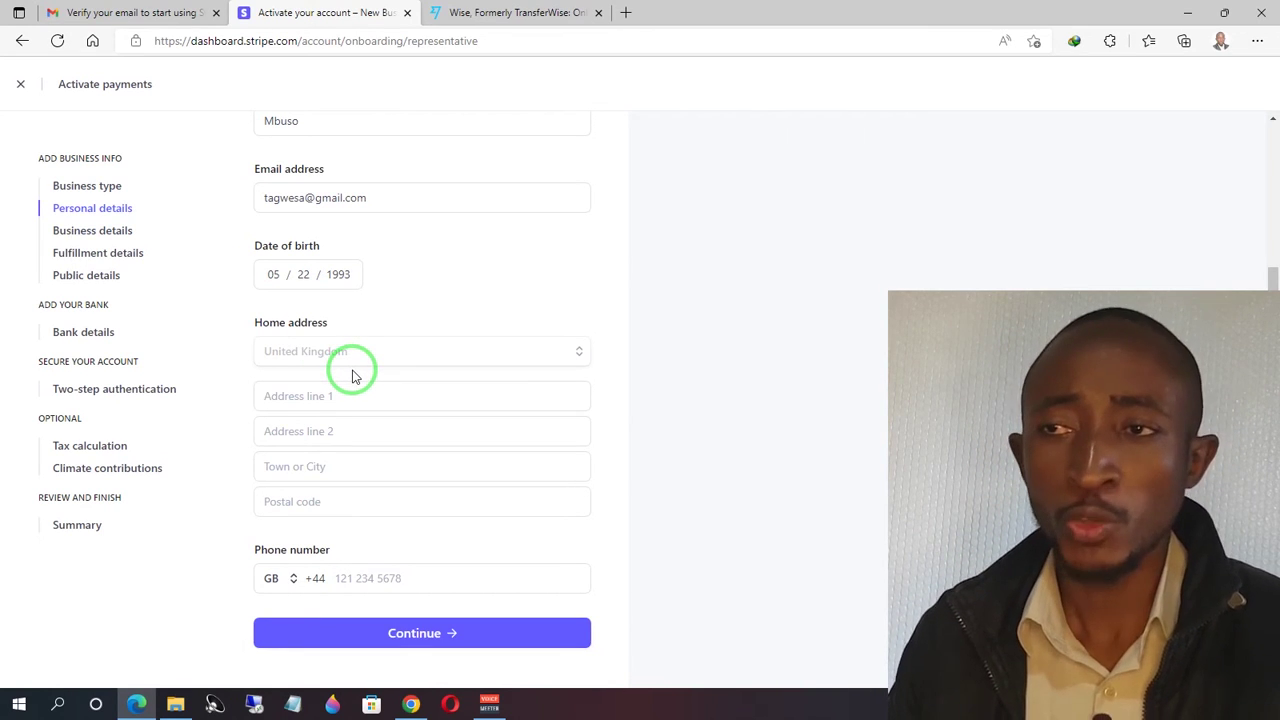
# - View the Wise homepage as the source for the home address and return to Stripe's empty address fields
pyautogui.click(354, 395)
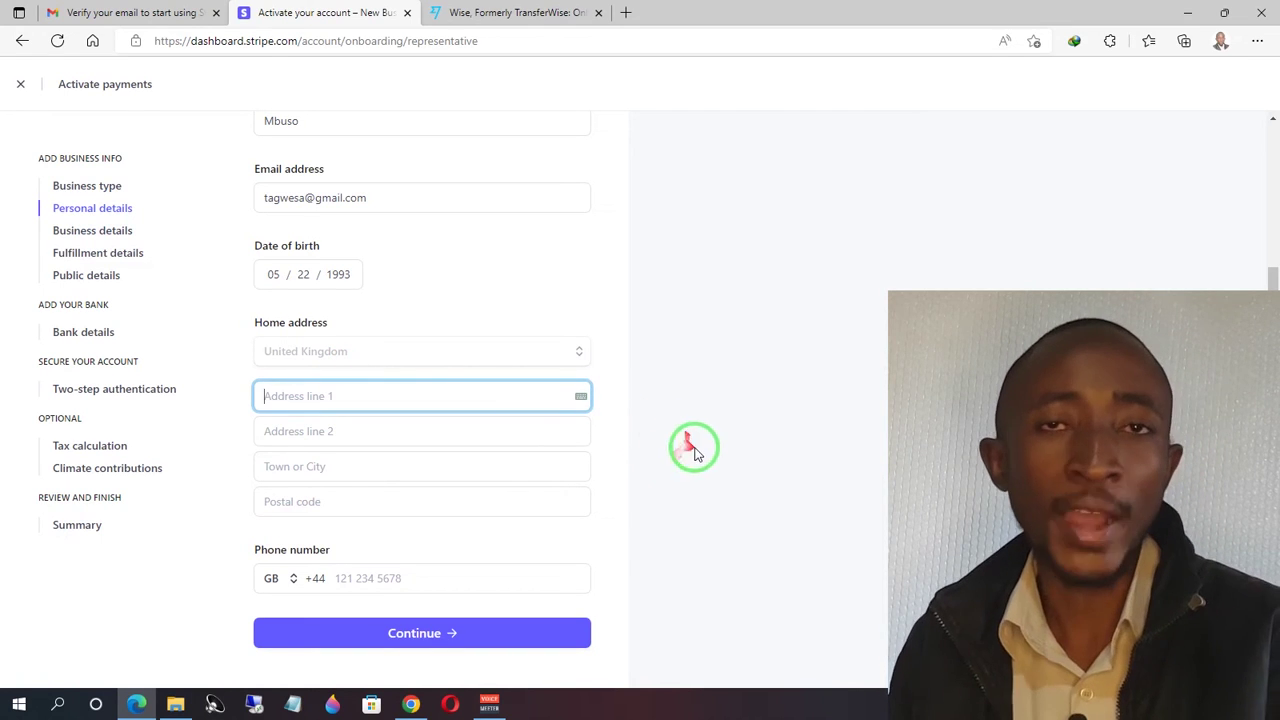
pyautogui.click(560, 14)
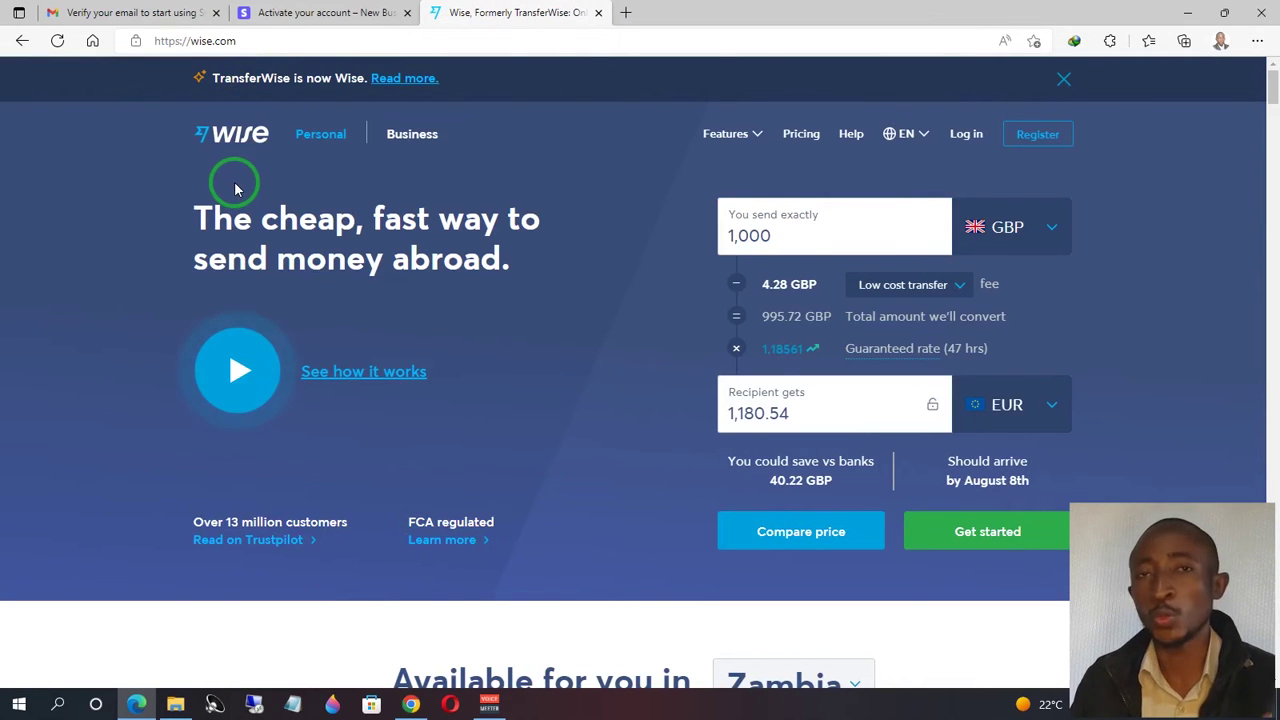
pyautogui.click(300, 13)
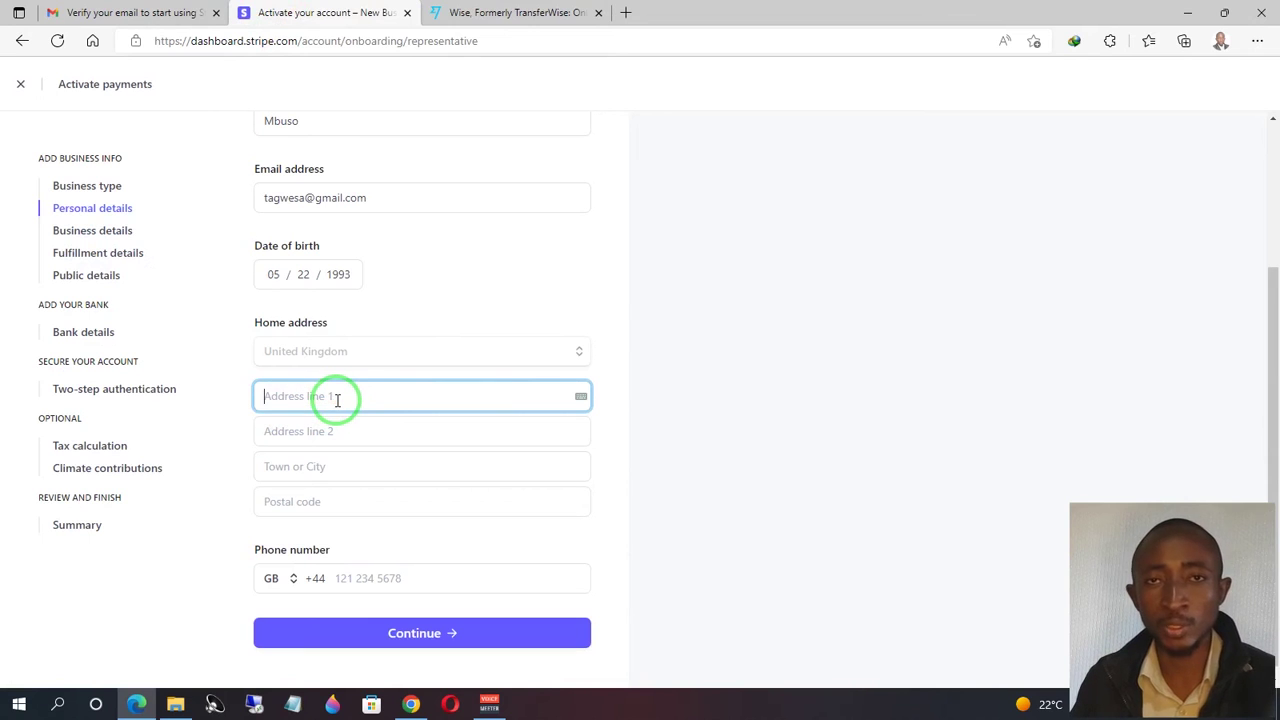
pyautogui.click(510, 12)
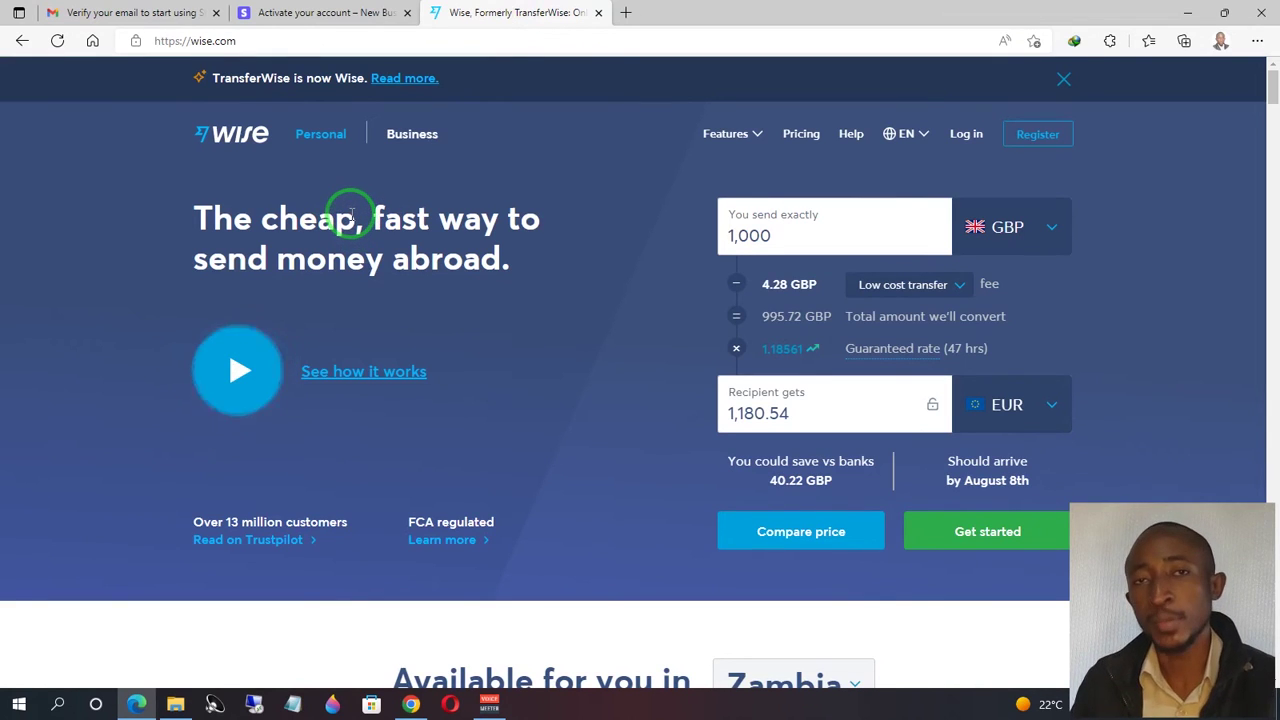
pyautogui.click(335, 12)
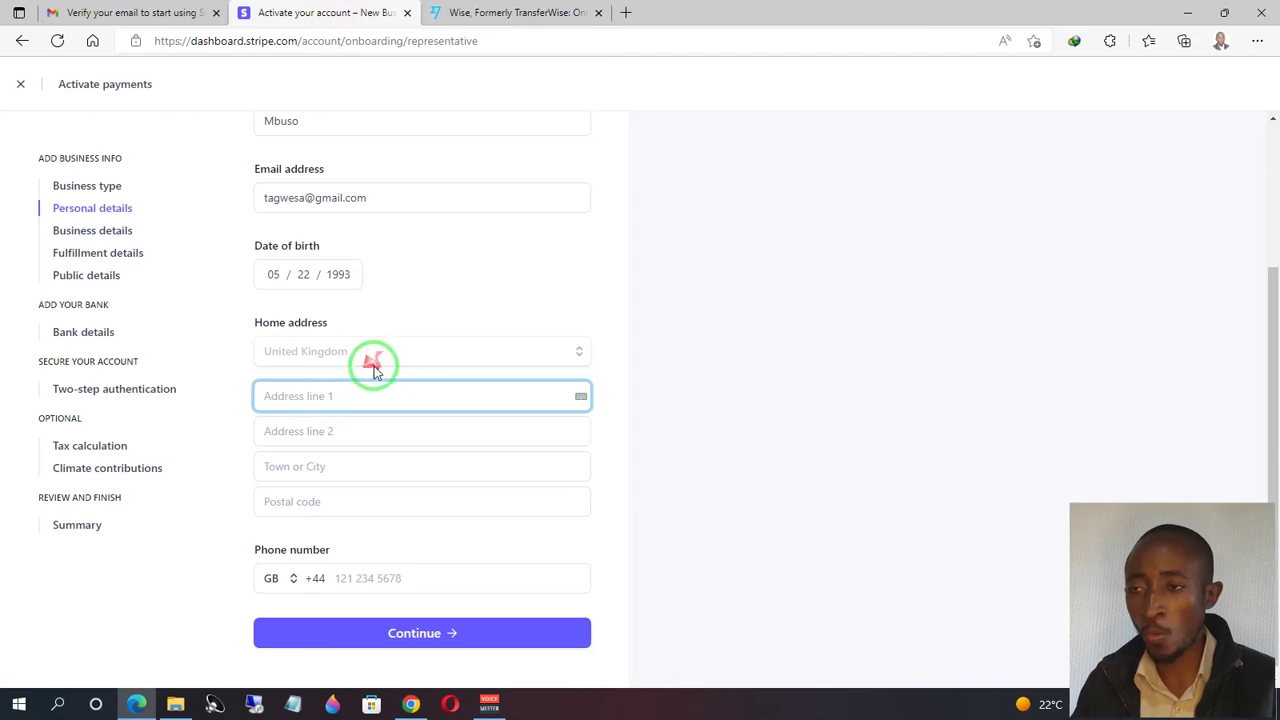
# - Switch to Wise in Chrome, close the duplicate Wise page, and get the proof of account details for the GBP account
pyautogui.click(411, 704)
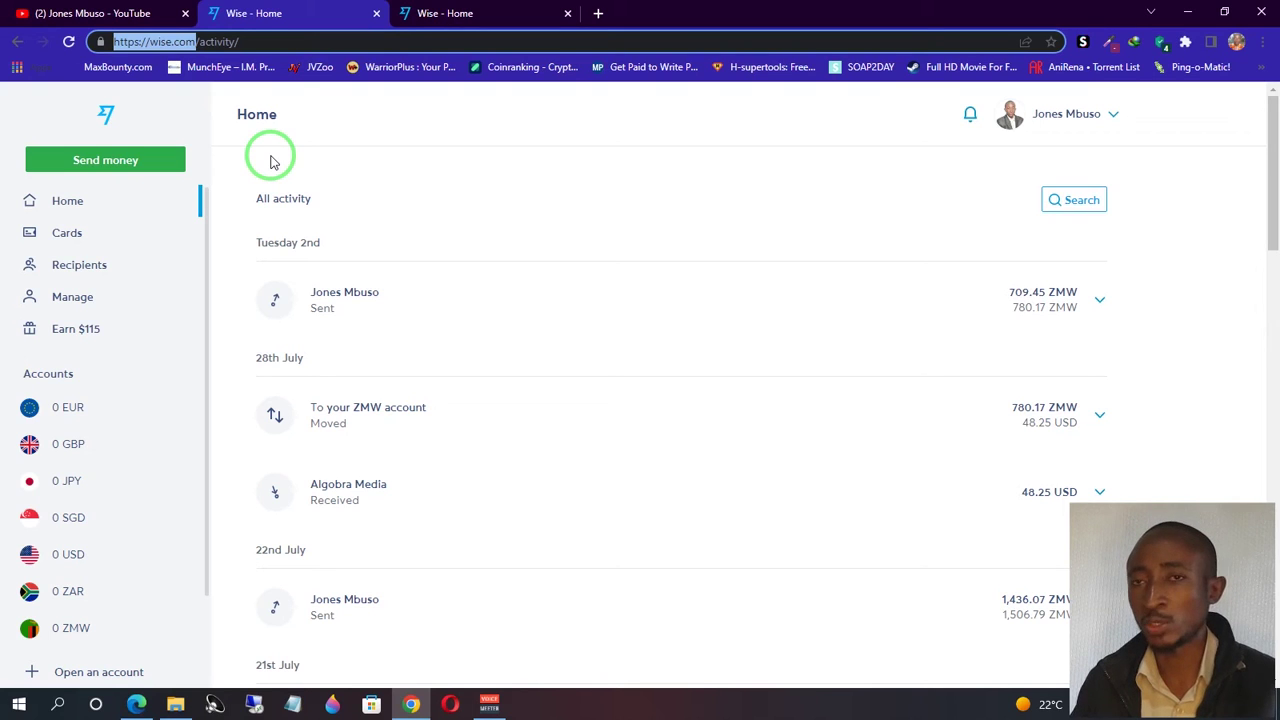
pyautogui.hotkey('ctrl', 'w')
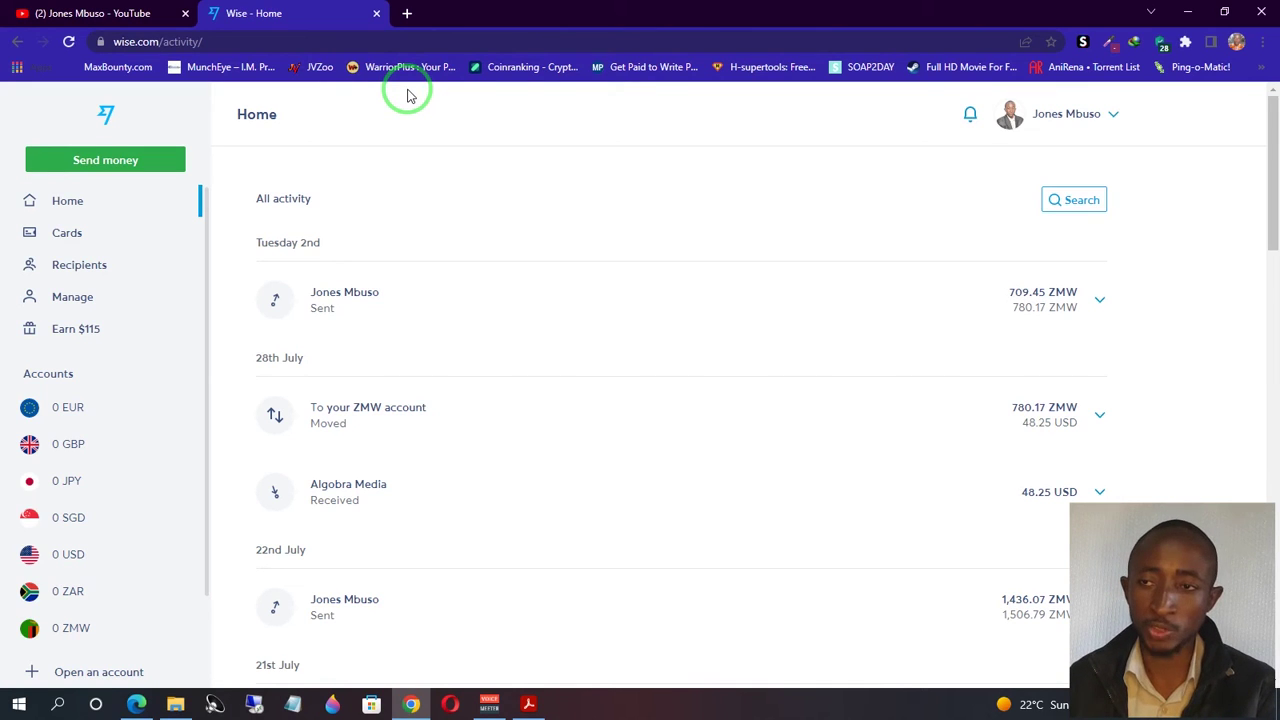
pyautogui.click(63, 444)
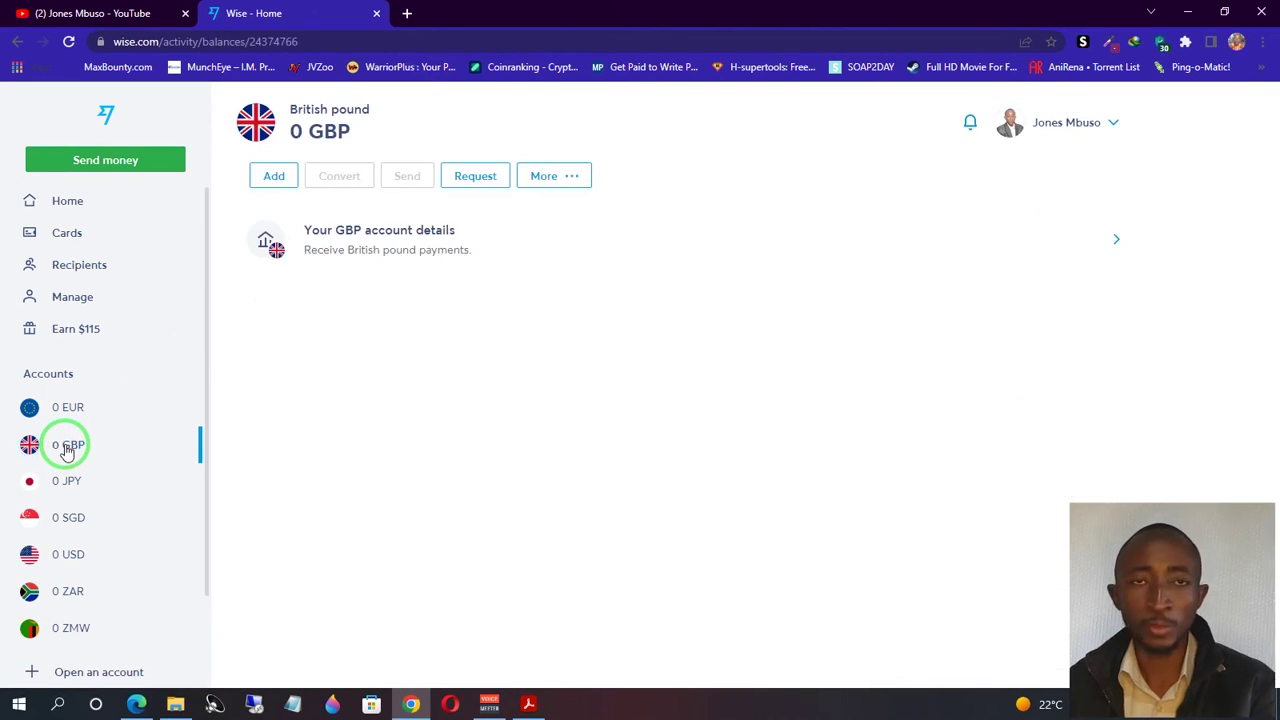
pyautogui.click(578, 177)
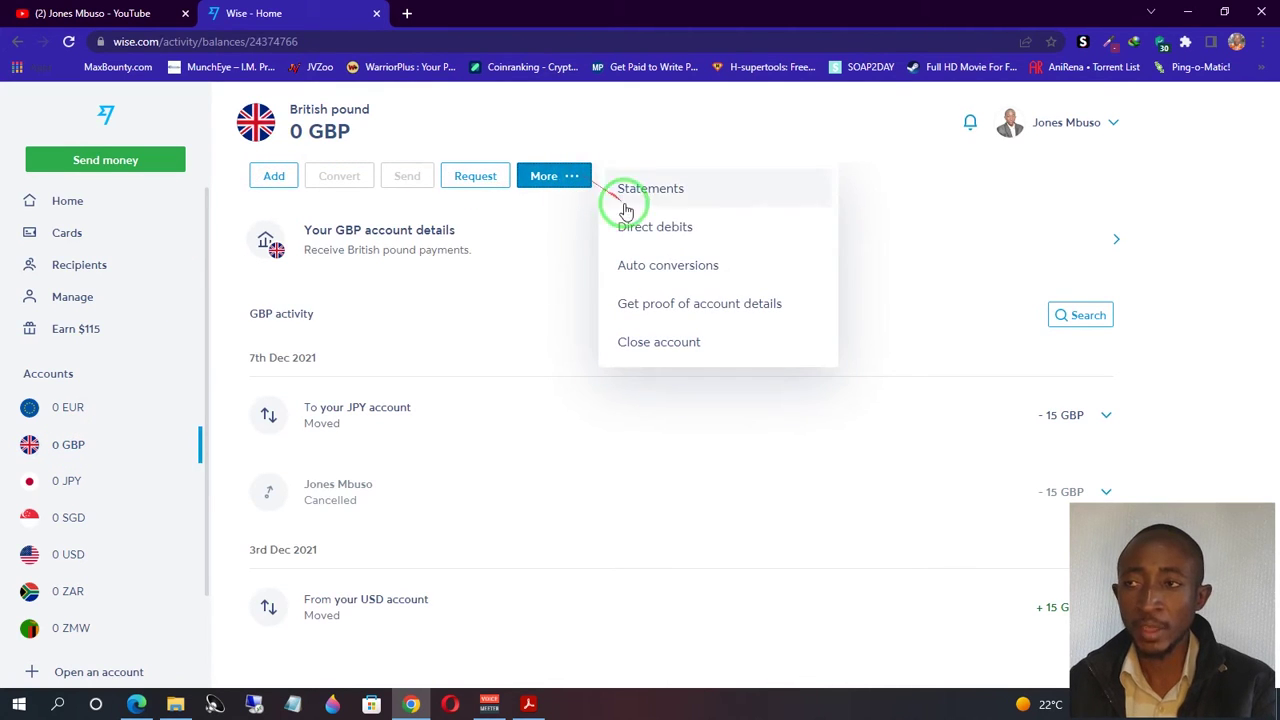
pyautogui.click(684, 311)
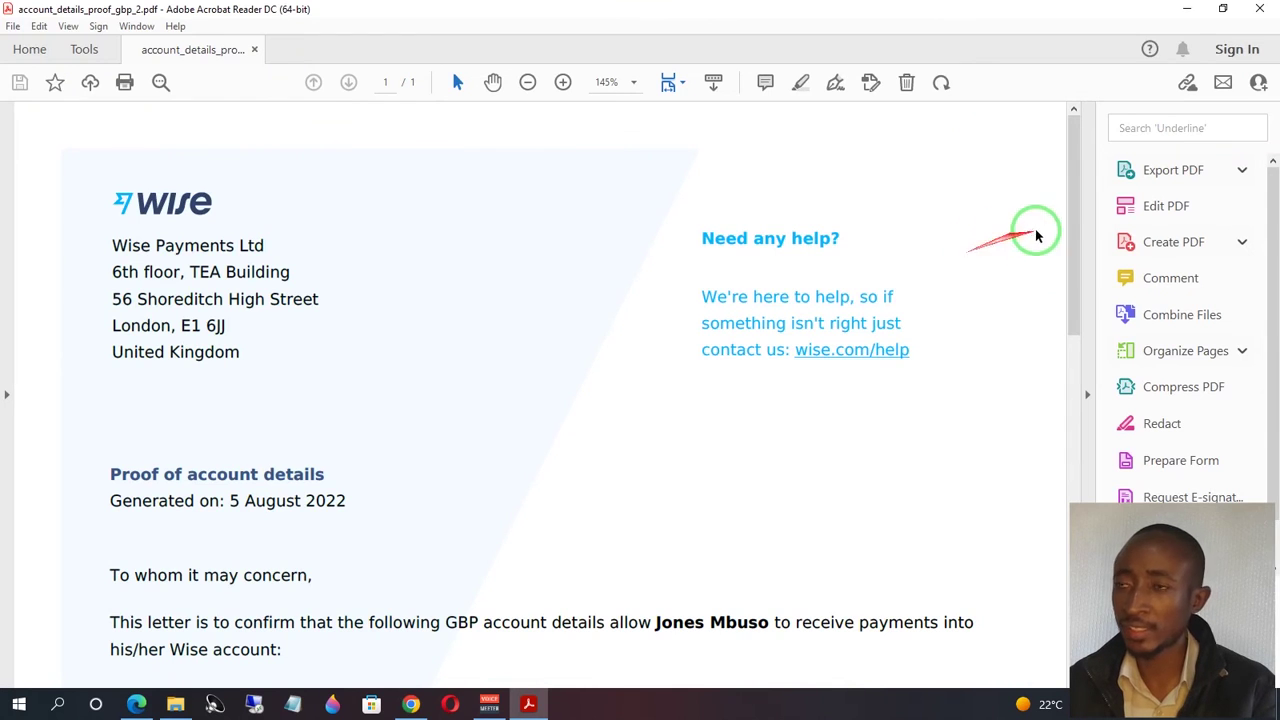
# - Select the full address under GBP account details in the proof PDF and switch back to Stripe's personal details form in Edge
pyautogui.moveTo(1066, 194); pyautogui.dragTo(1074, 285)
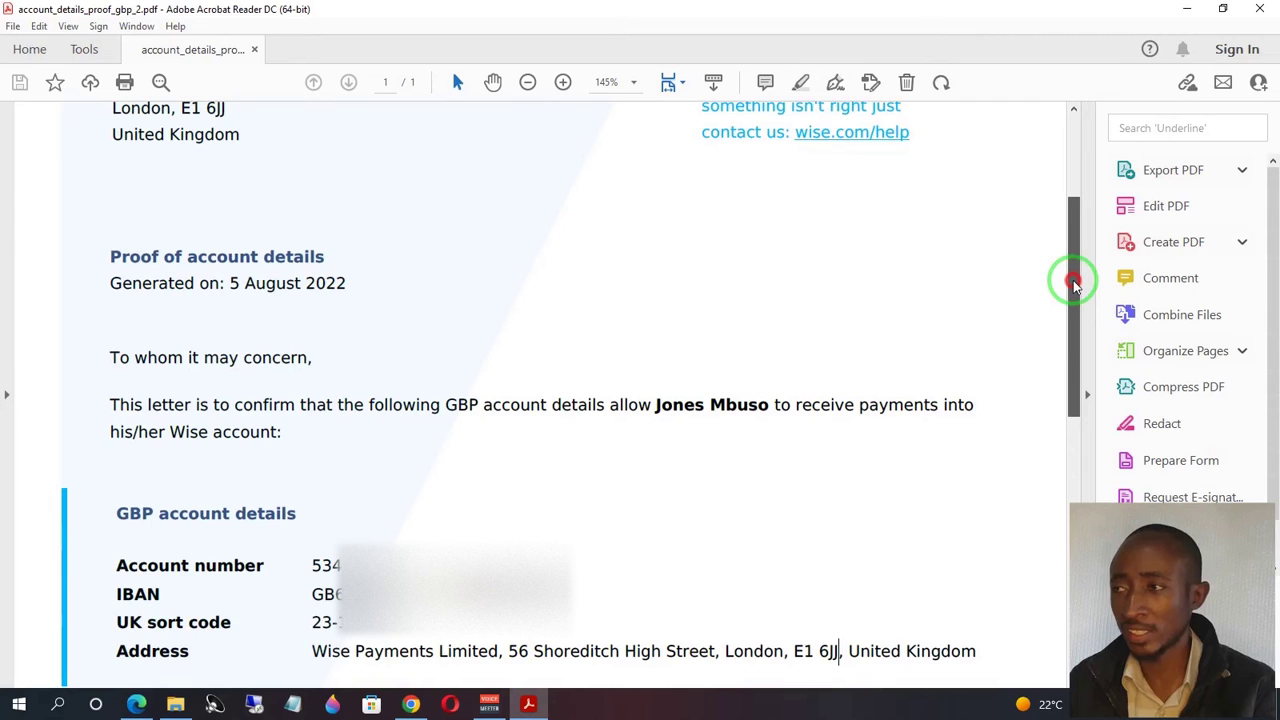
pyautogui.moveTo(1074, 285); pyautogui.dragTo(1068, 366)
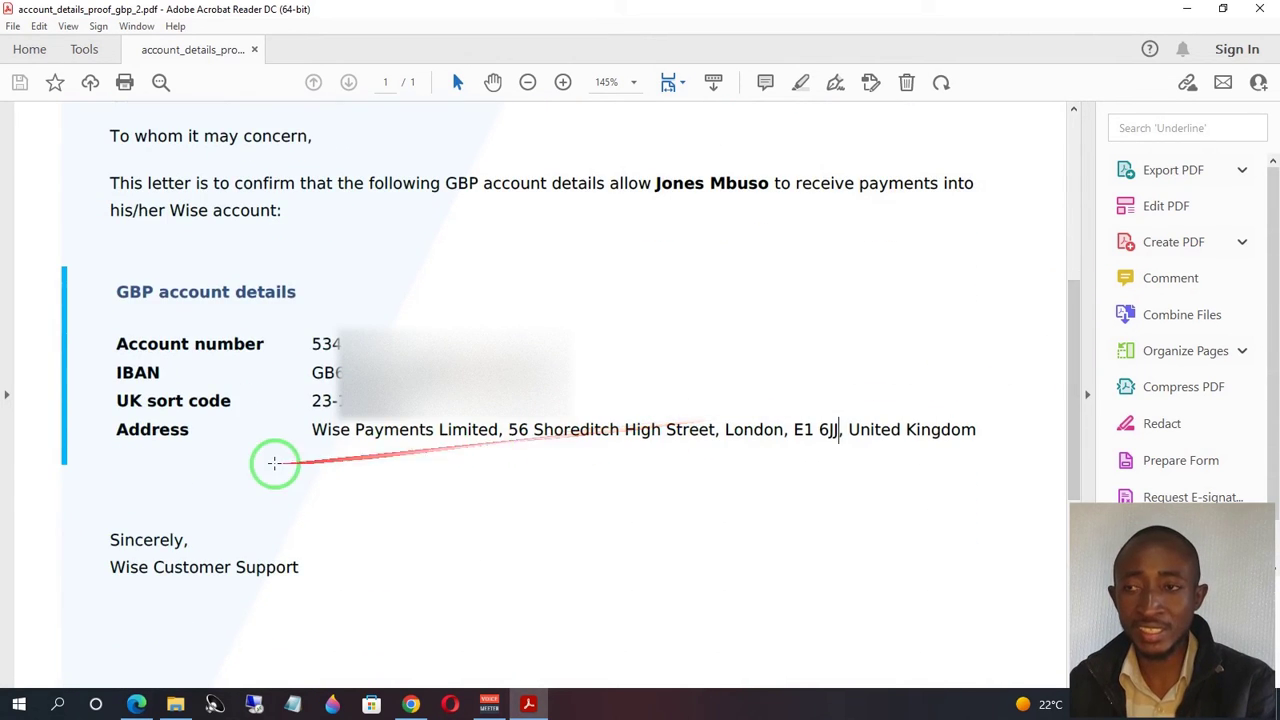
pyautogui.click(313, 429)
pyautogui.moveTo(313, 429); pyautogui.dragTo(929, 425)
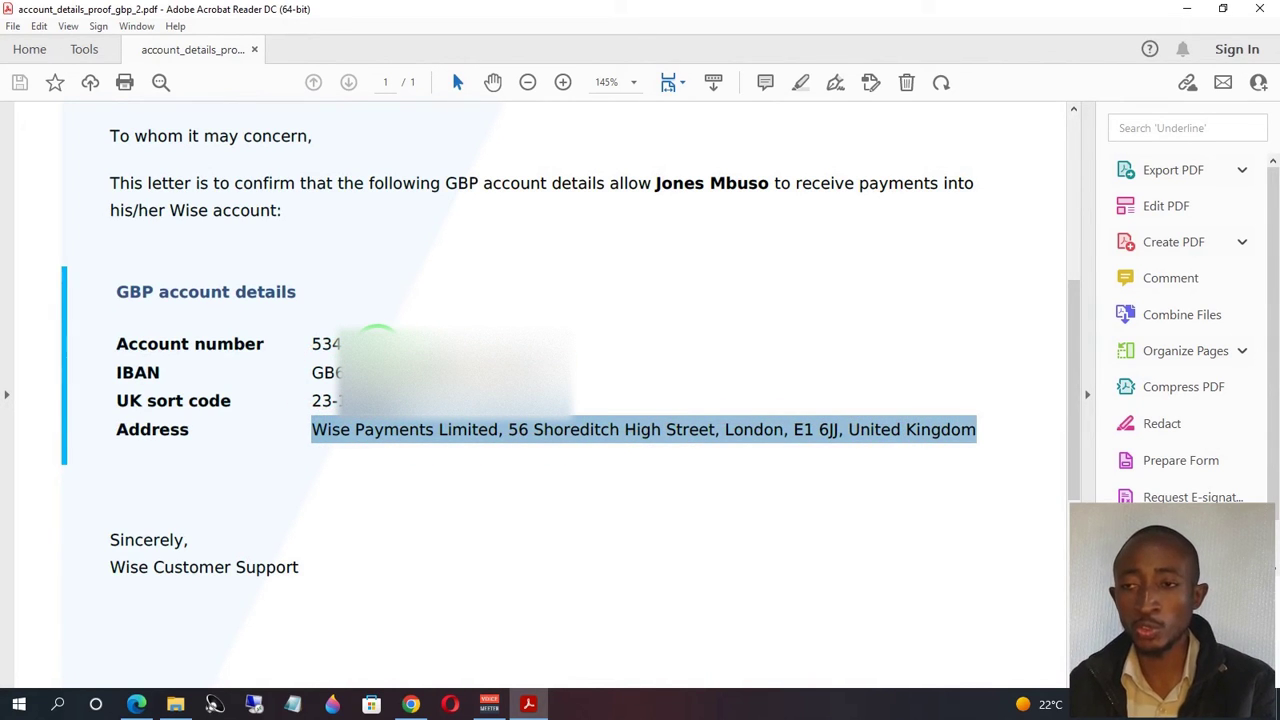
pyautogui.moveTo(143, 706)
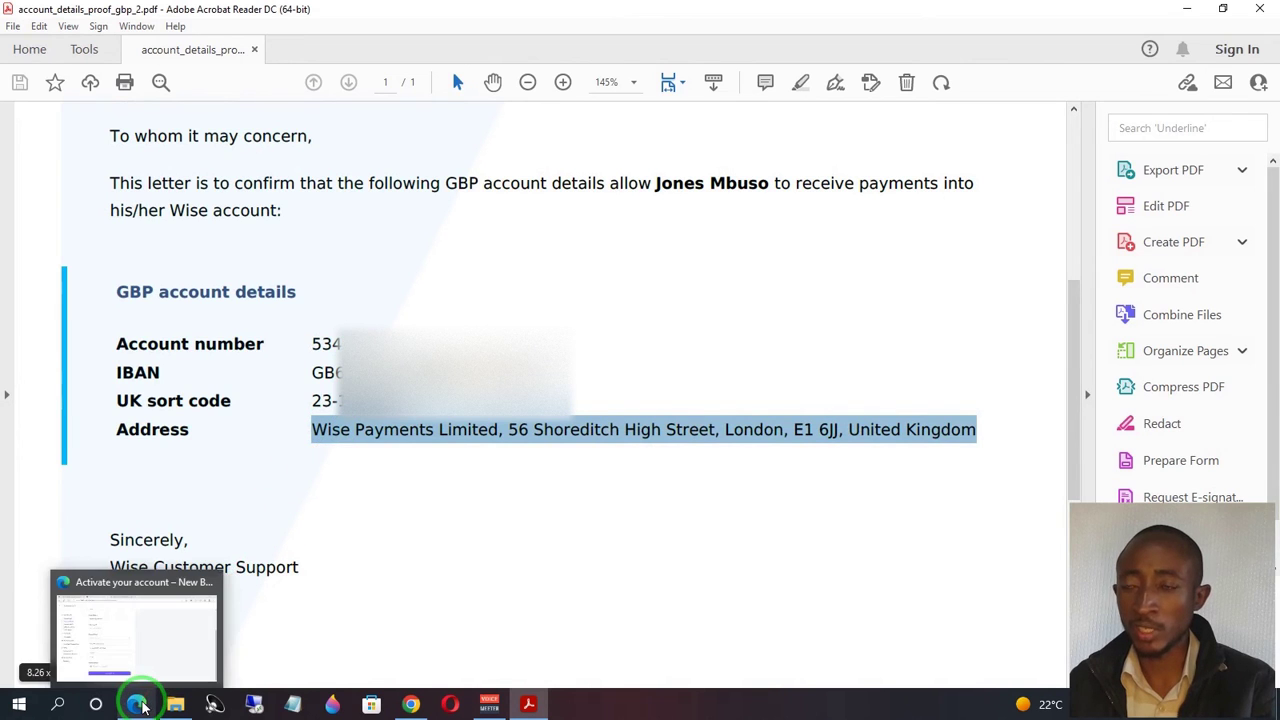
pyautogui.click(143, 706)
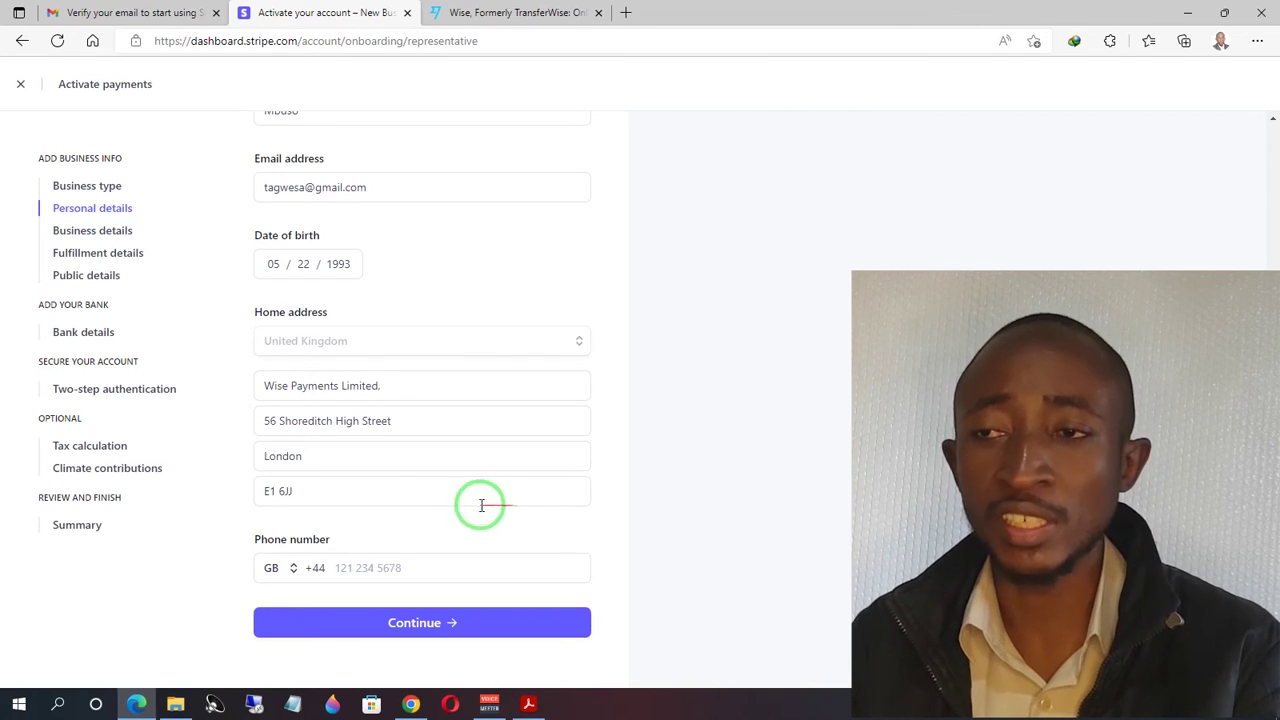
# - Set the phone number's country code to ZM (+260) and make the number field ready for entry
pyautogui.click(290, 568)
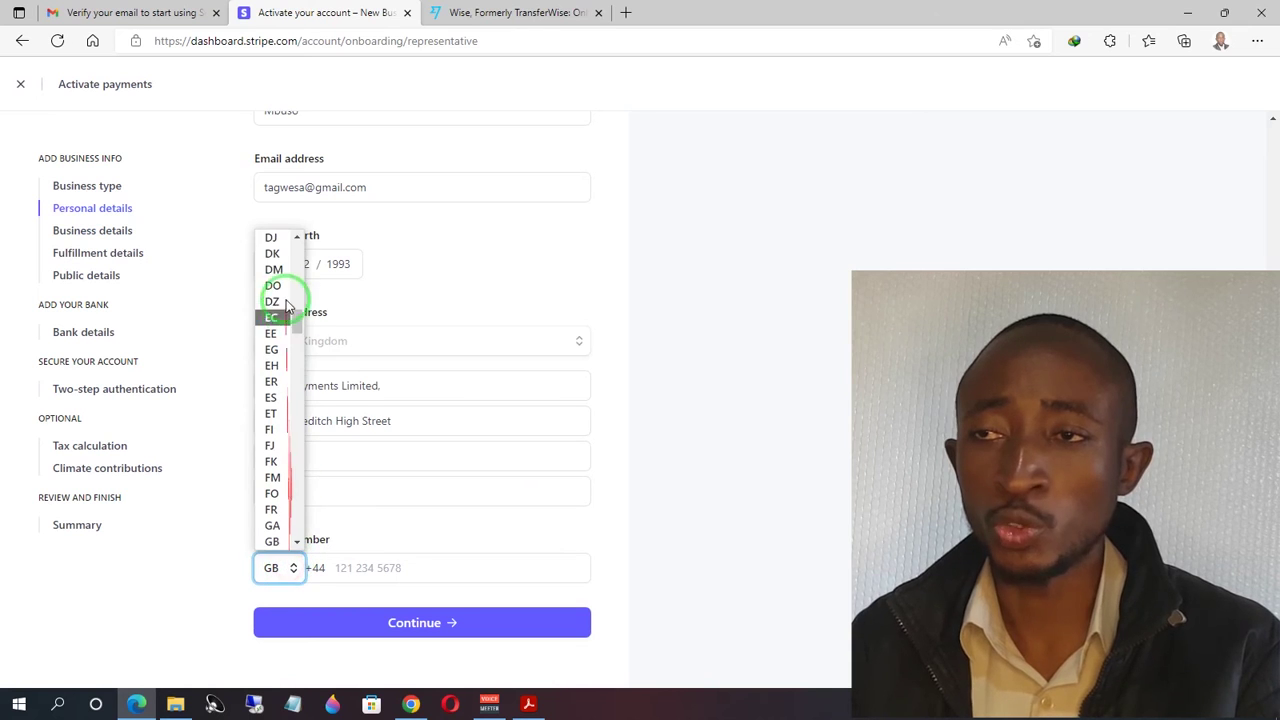
pyautogui.moveTo(299, 322); pyautogui.dragTo(293, 535)
pyautogui.click(275, 525)
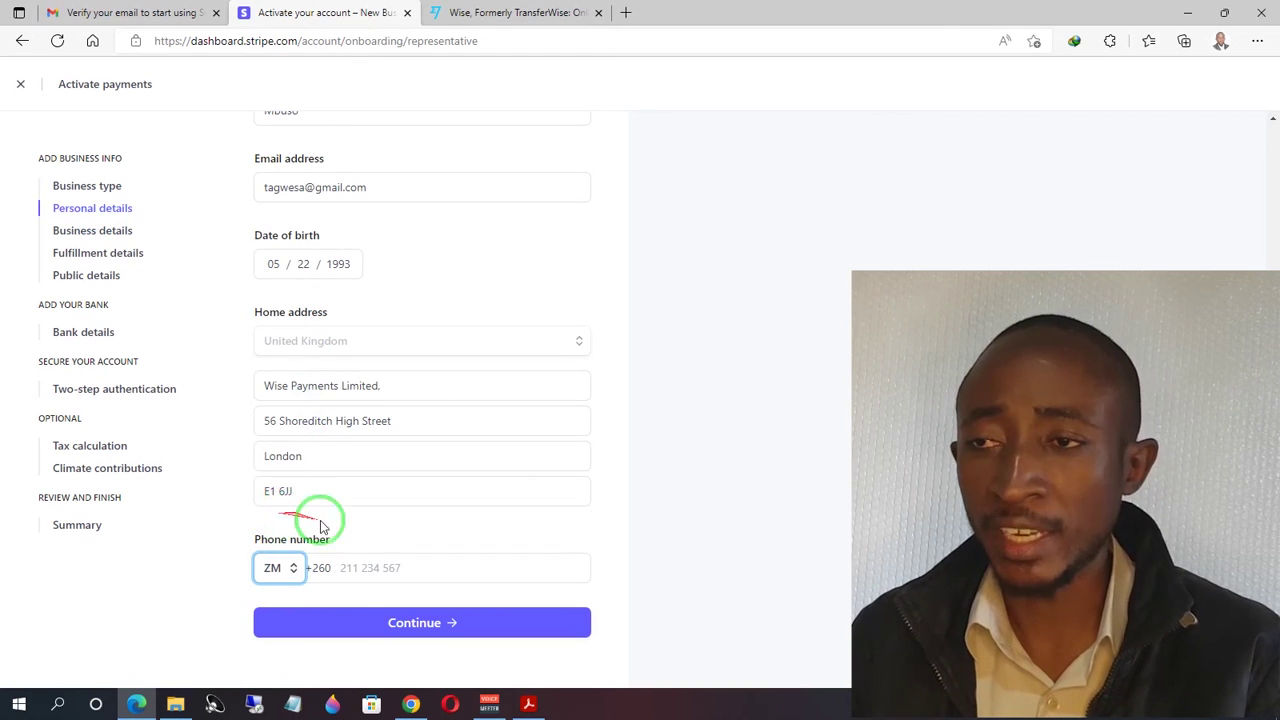
pyautogui.click(363, 568)
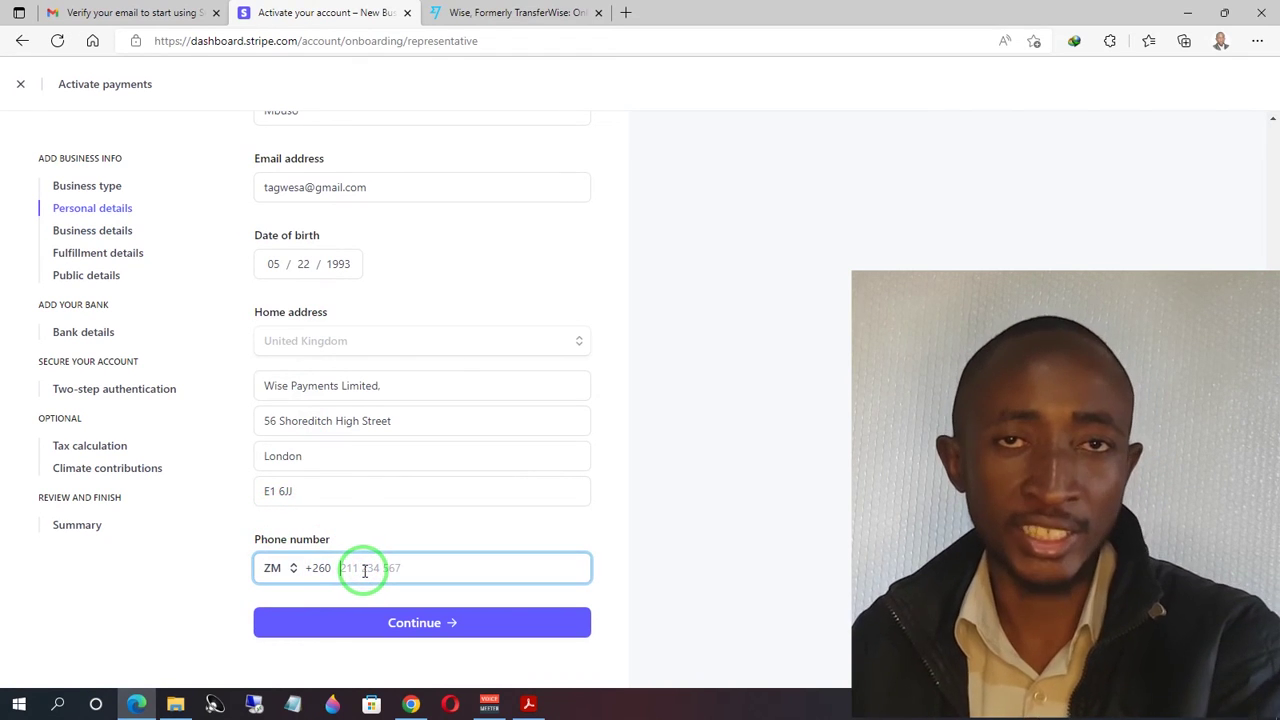
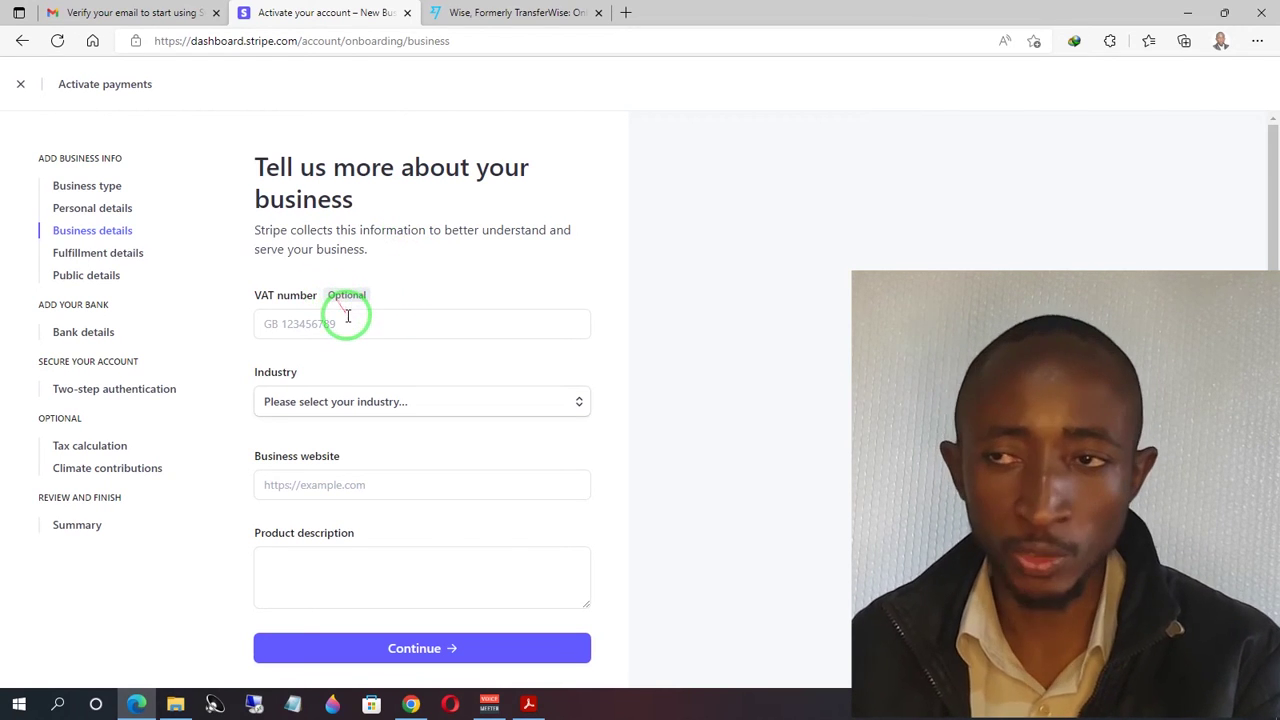
# - Set the industry to Software as a service under Digital products and go on to the business website and product description fields
pyautogui.click(560, 400)
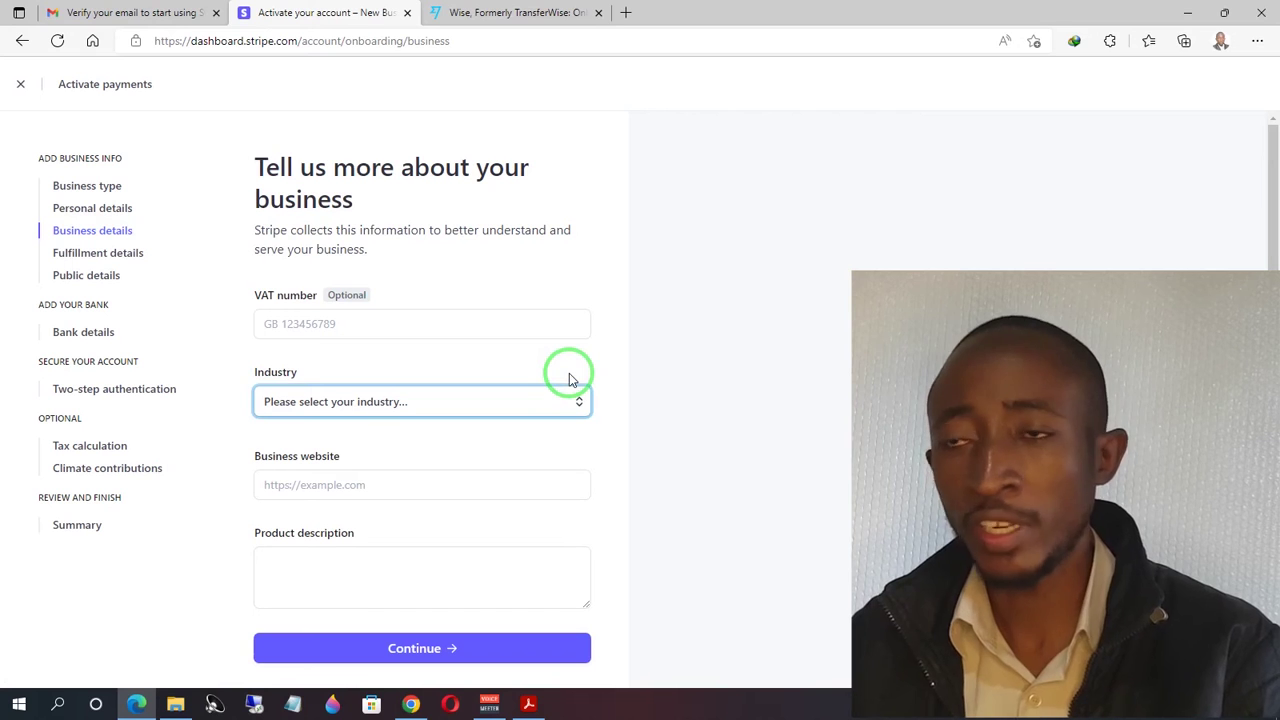
pyautogui.click(516, 401)
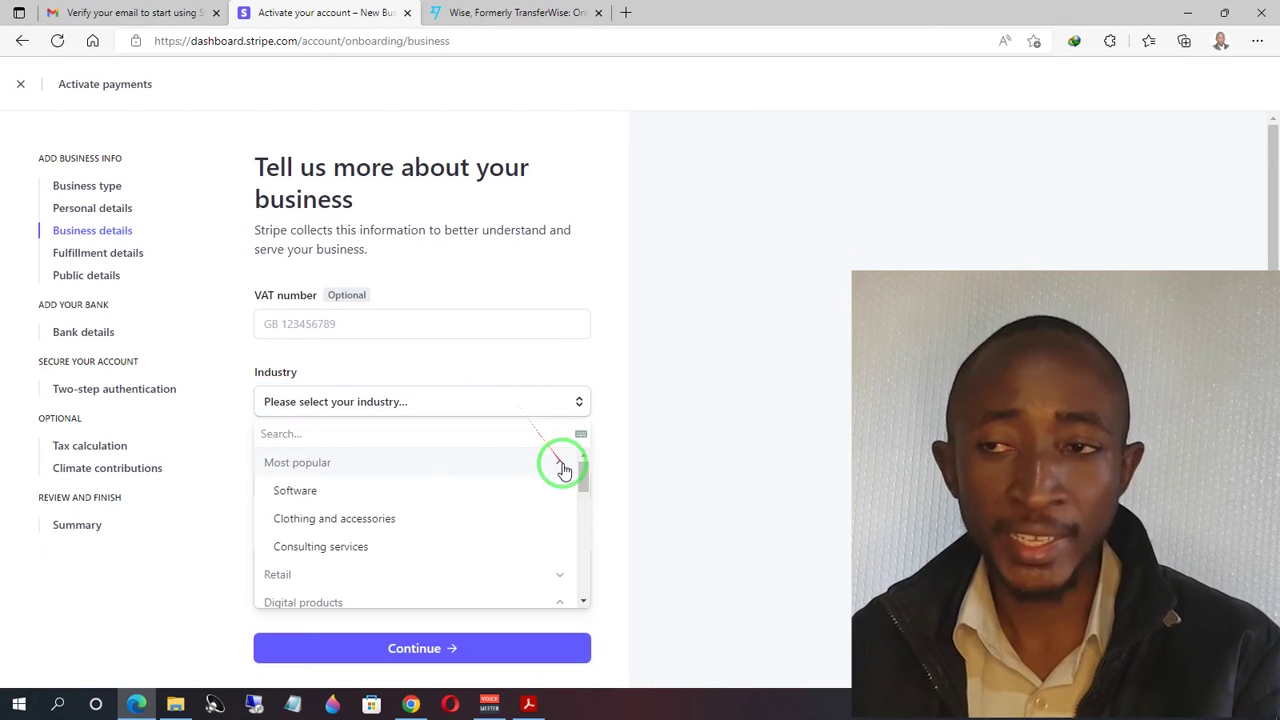
pyautogui.moveTo(585, 474); pyautogui.dragTo(580, 491)
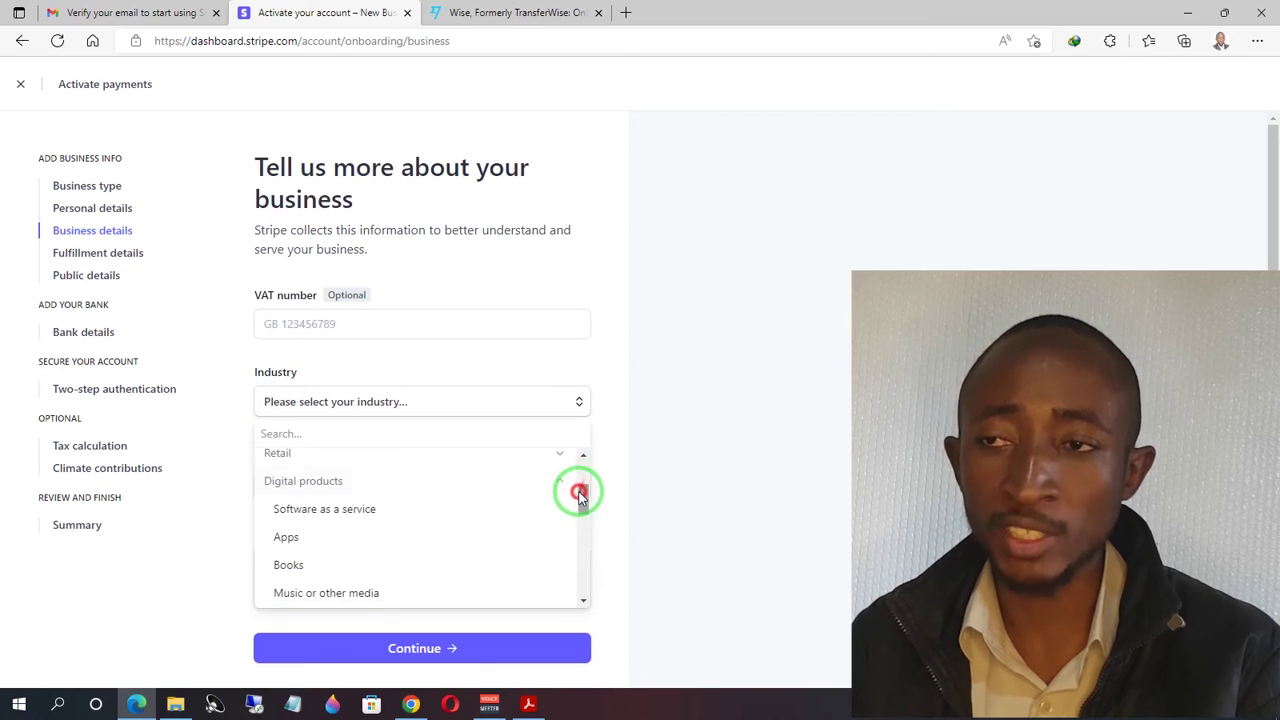
pyautogui.click(336, 483)
pyautogui.click(336, 485)
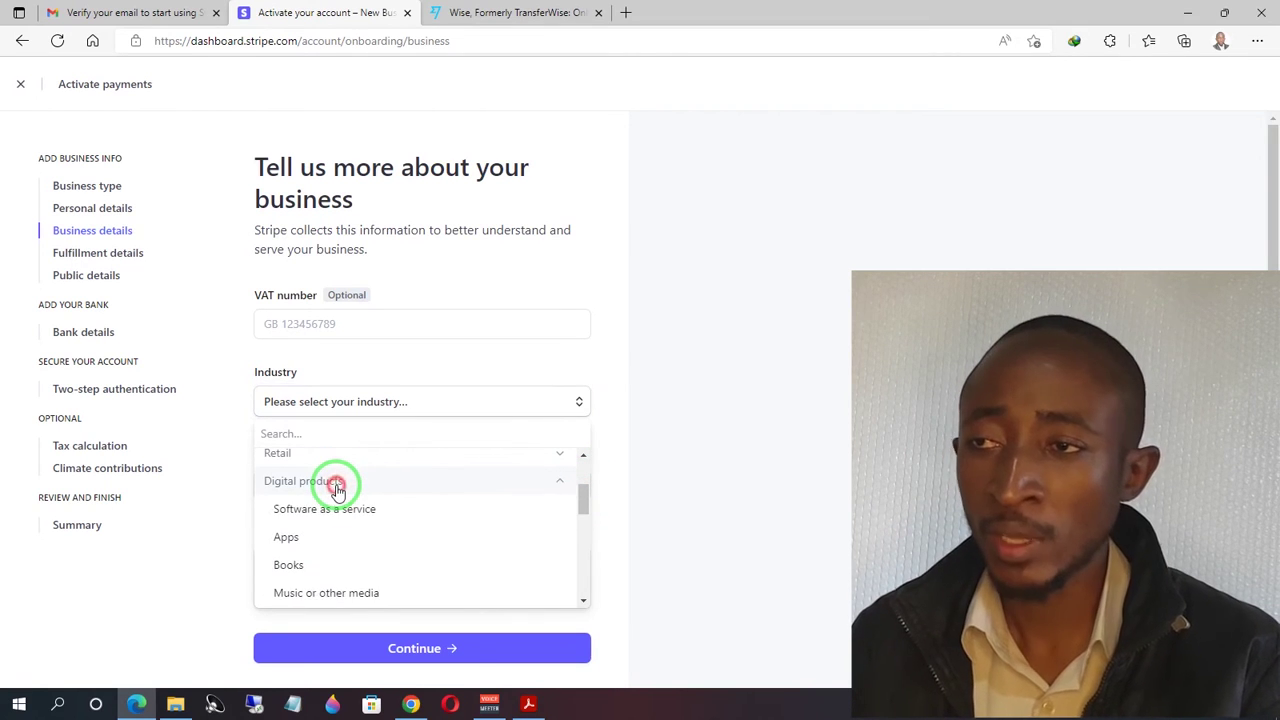
pyautogui.moveTo(580, 490); pyautogui.dragTo(328, 525)
pyautogui.click(328, 525)
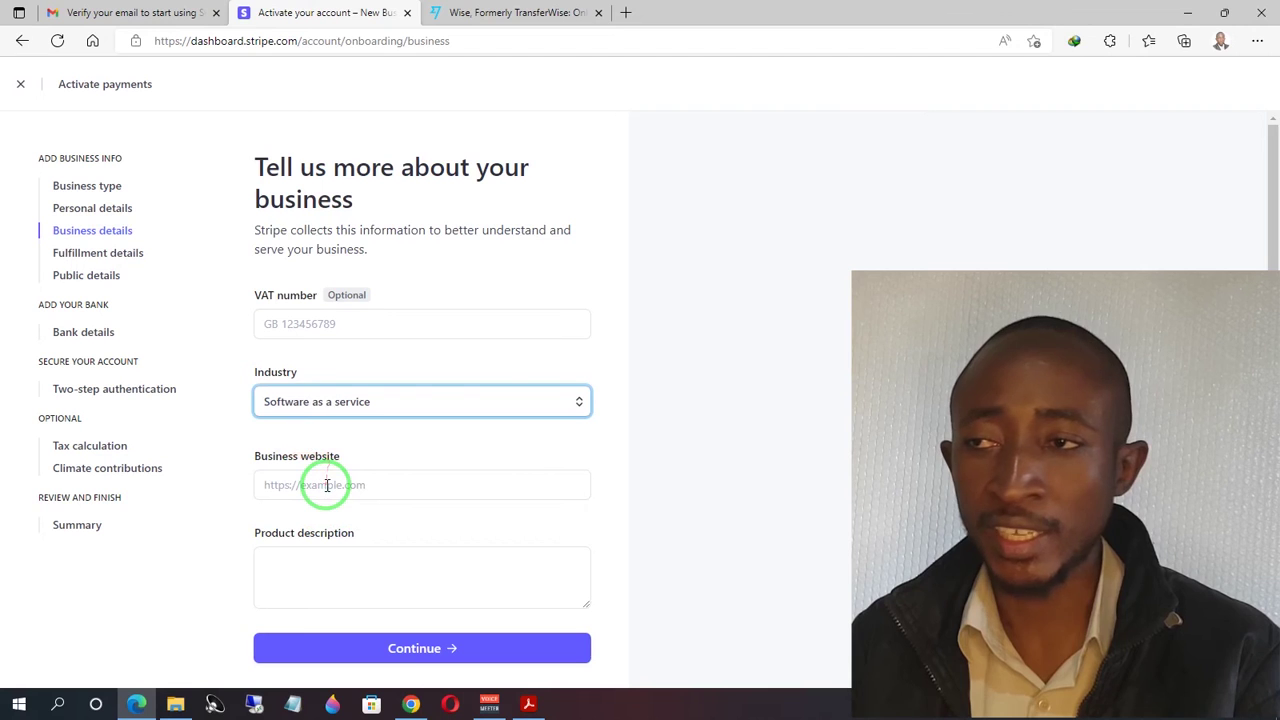
pyautogui.click(327, 485)
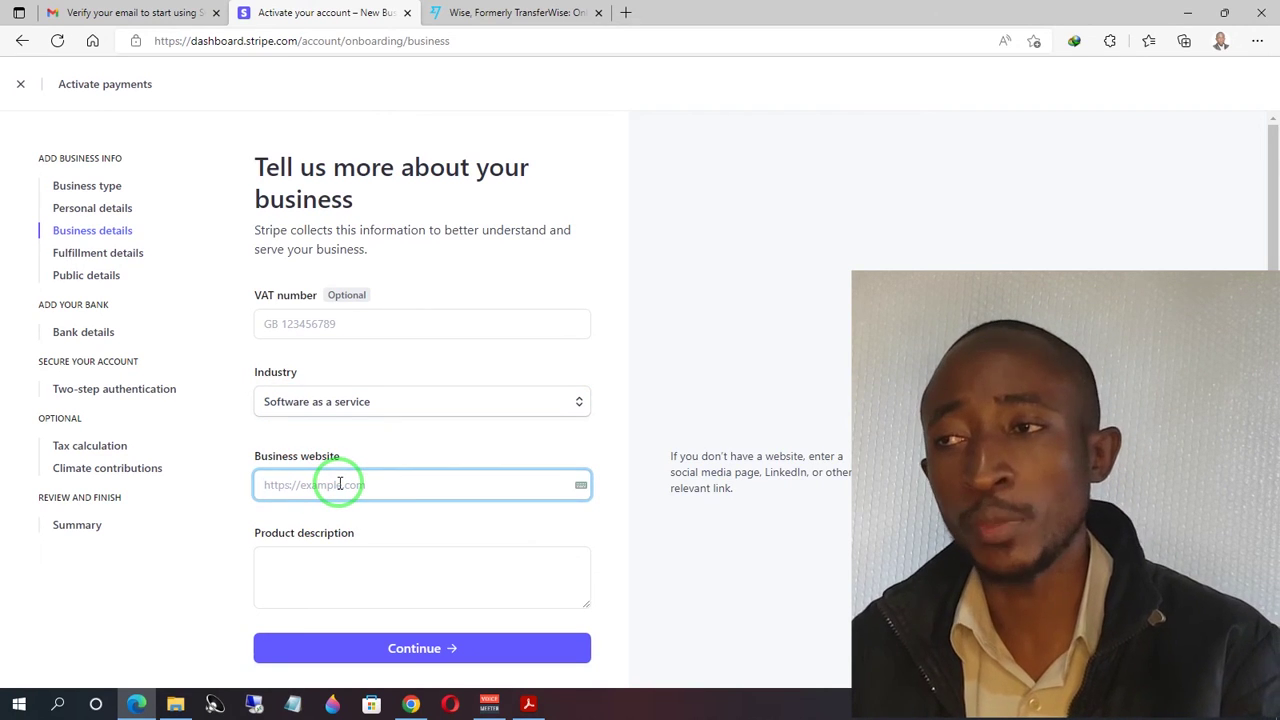
pyautogui.click(320, 529)
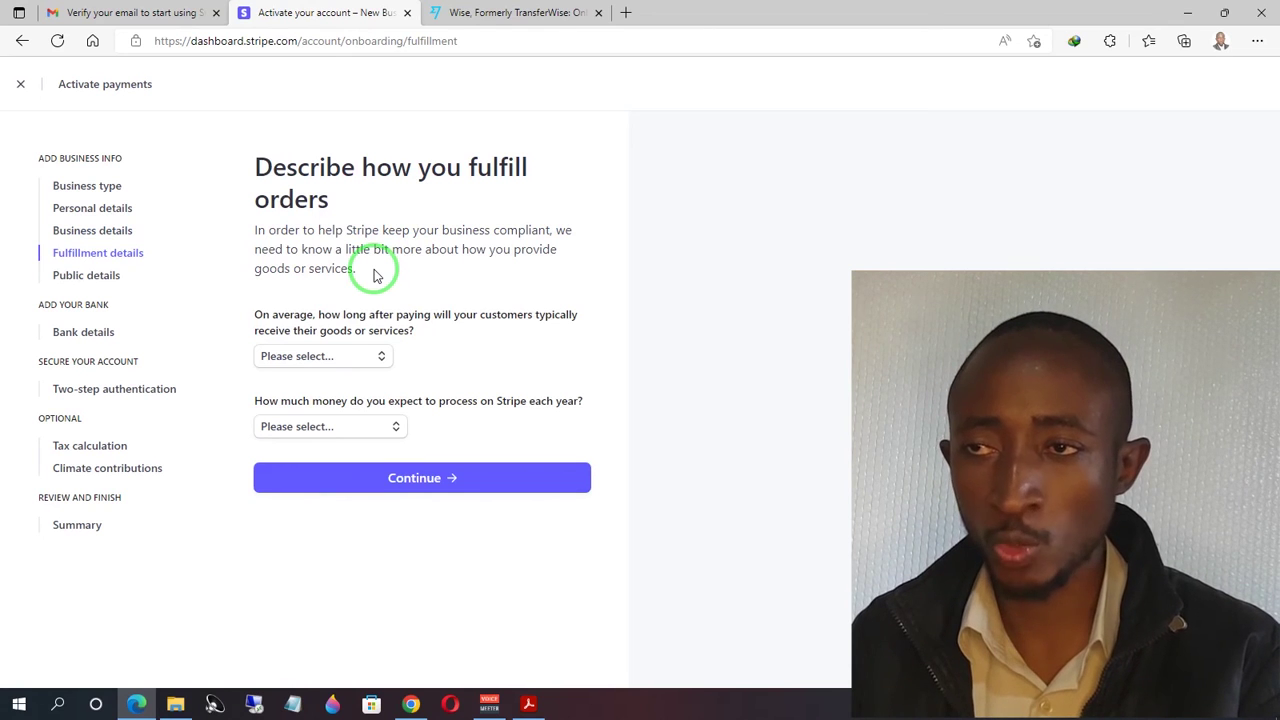
# - Set the delivery time to Within one day and expected yearly processing to £100,000–£1,000,000, and continue to the public details
pyautogui.click(362, 357)
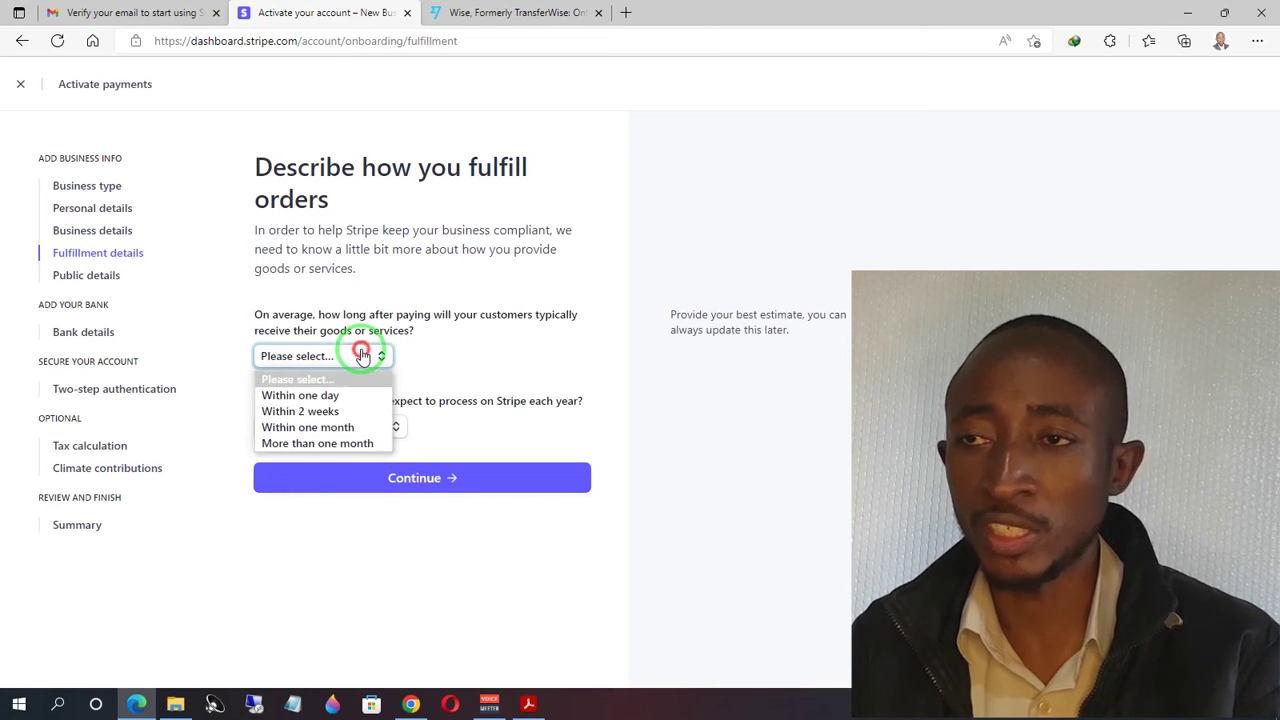
pyautogui.click(334, 396)
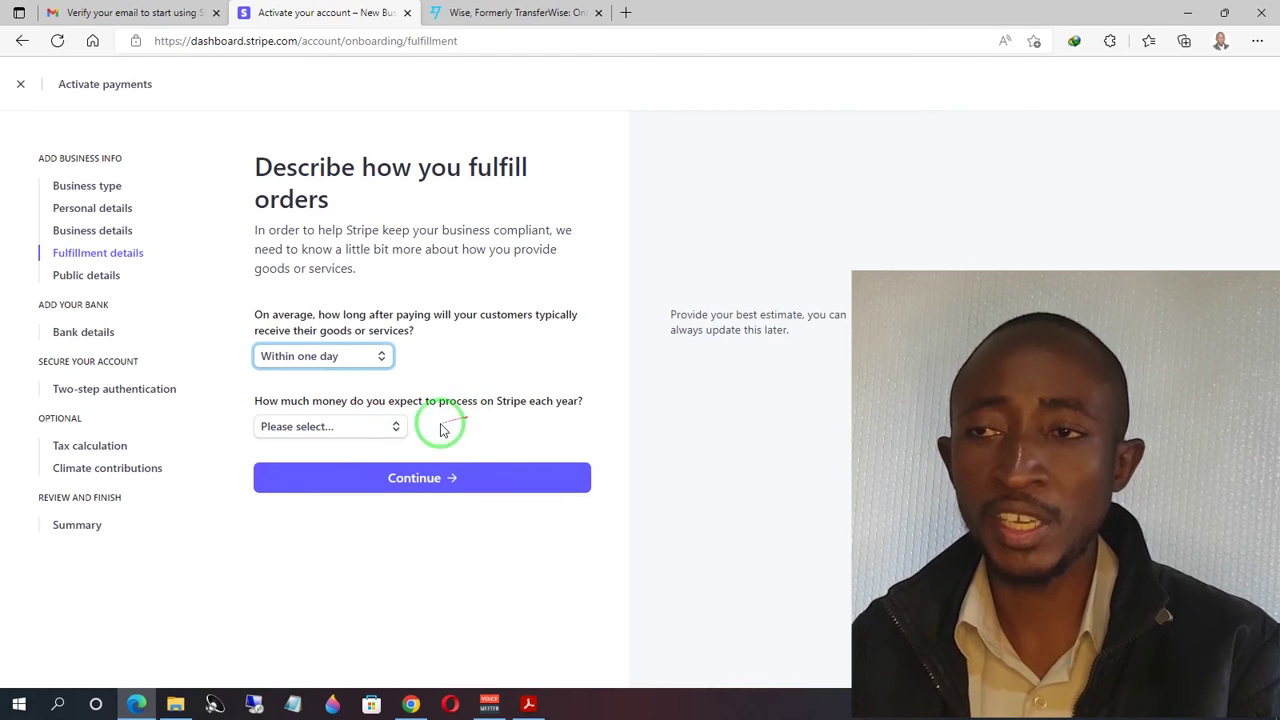
pyautogui.click(391, 428)
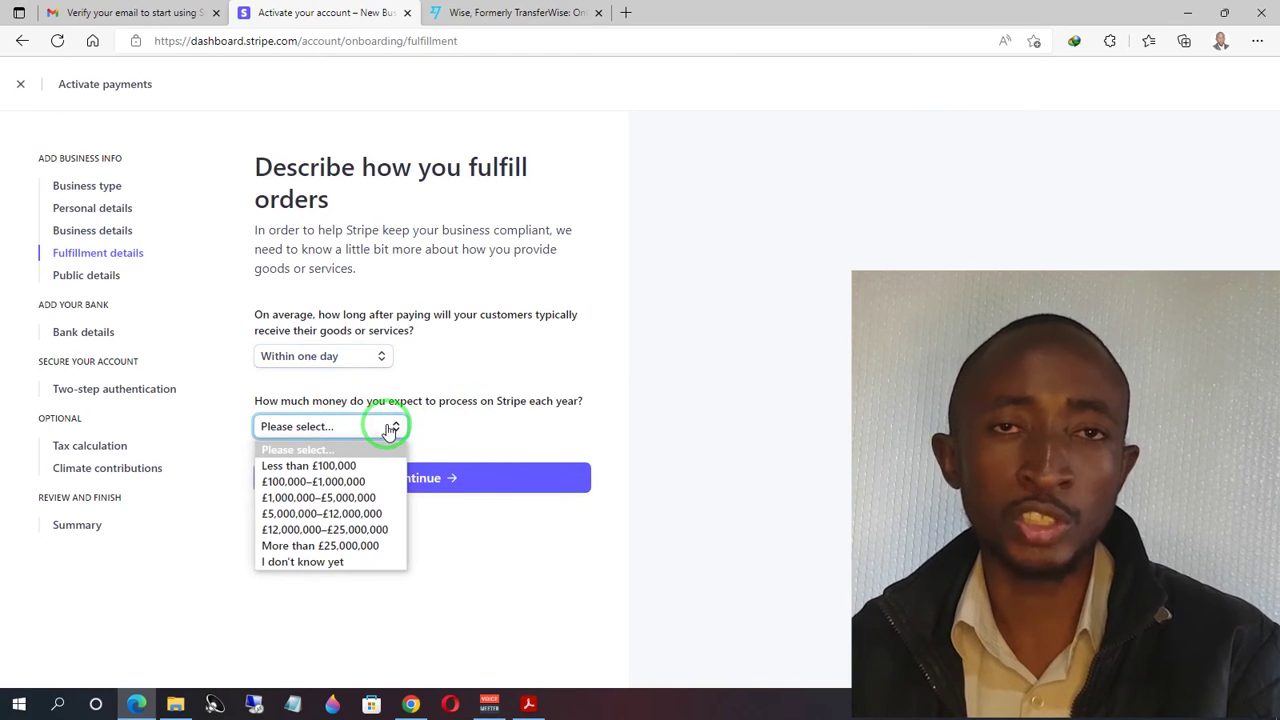
pyautogui.click(347, 487)
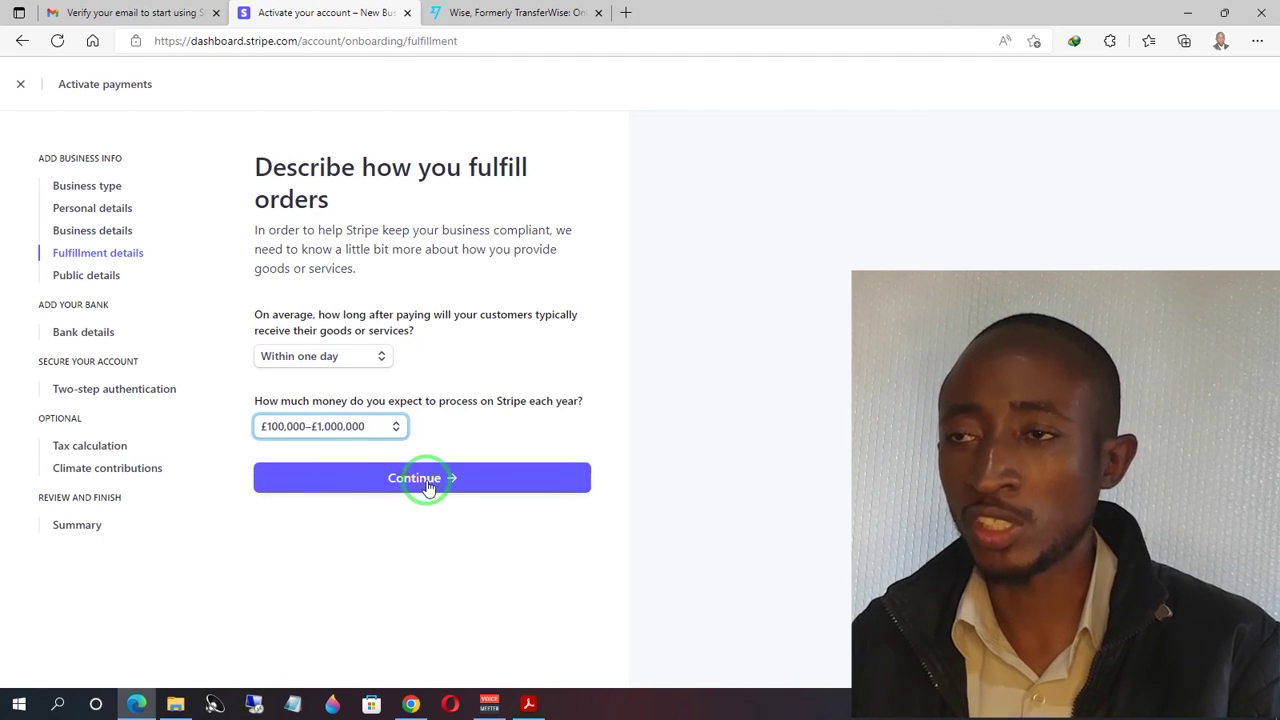
pyautogui.click(427, 479)
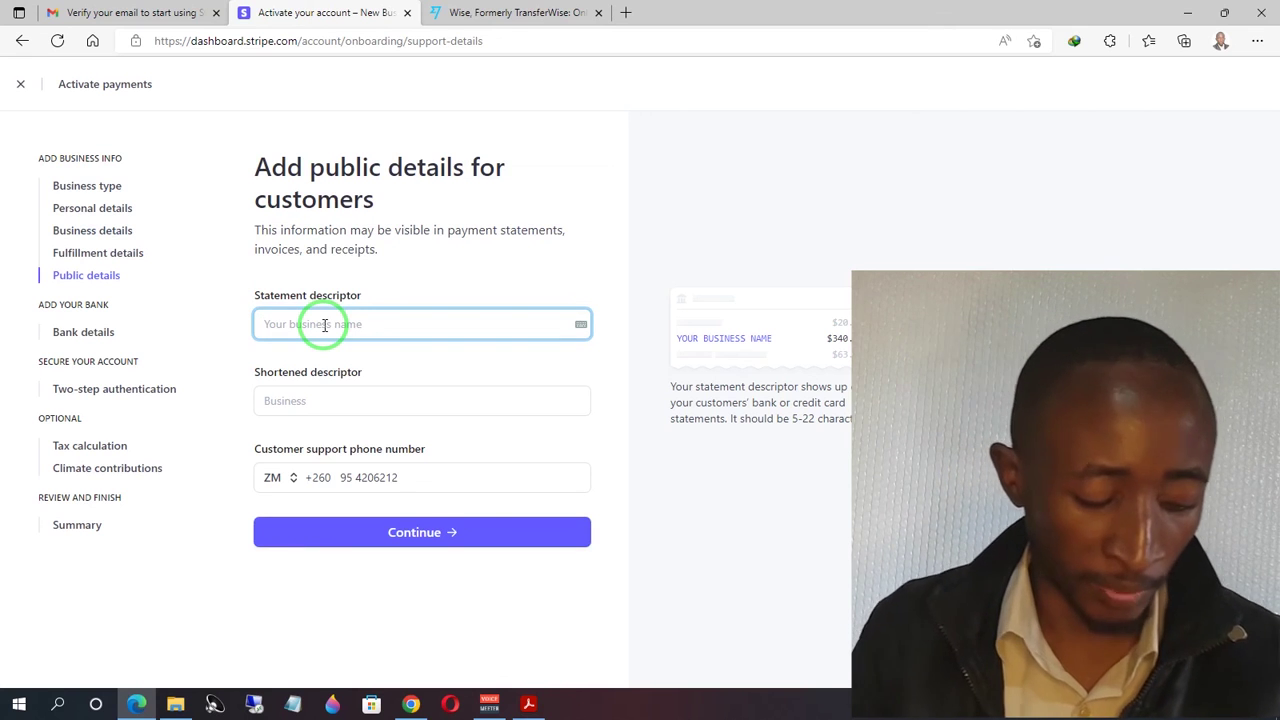
# - Enter "digital Media Club" as statement descriptor and "dmc" as shortened descriptor, and continue to the bank details
pyautogui.write('digital Media Club')
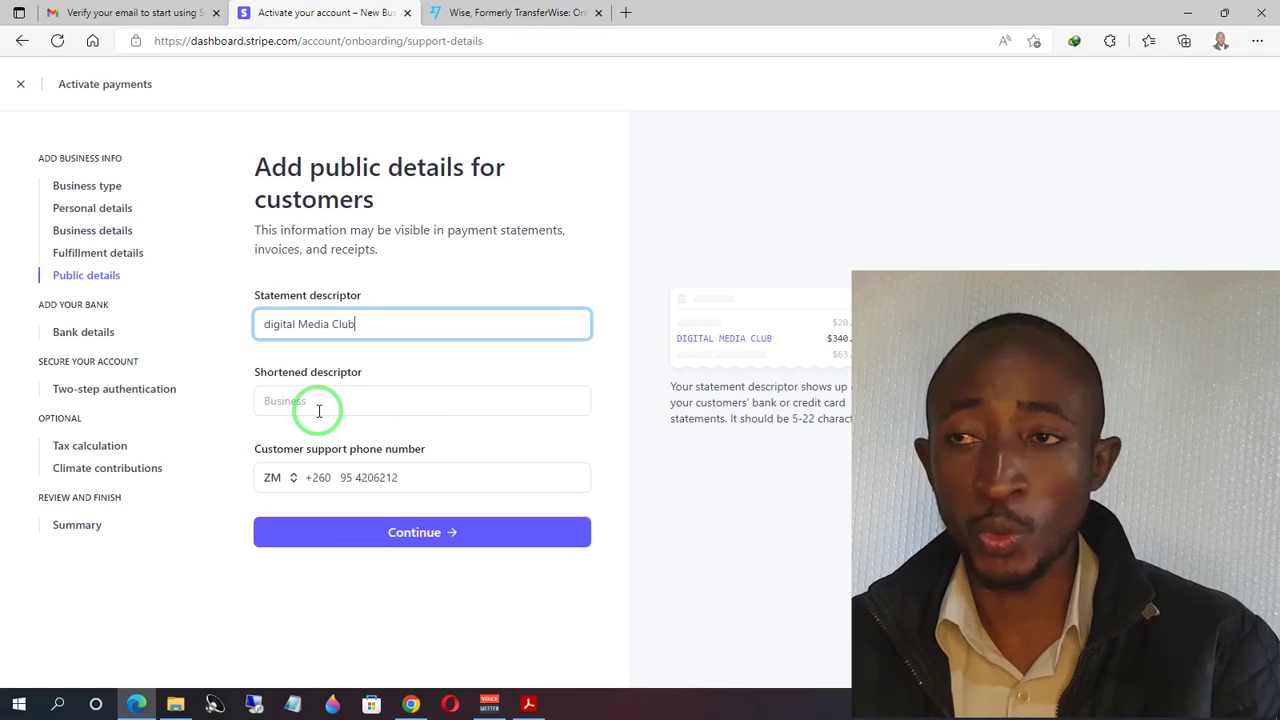
pyautogui.click(319, 410)
pyautogui.write('dmc')
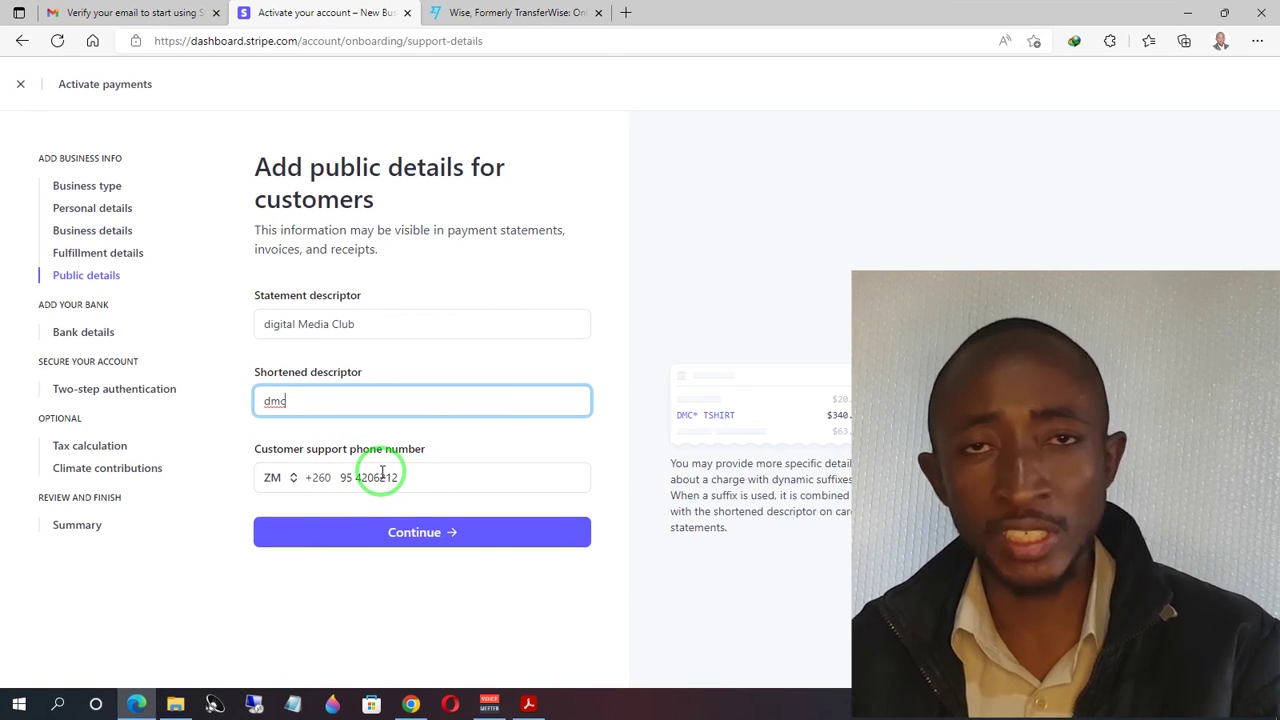
pyautogui.click(422, 533)
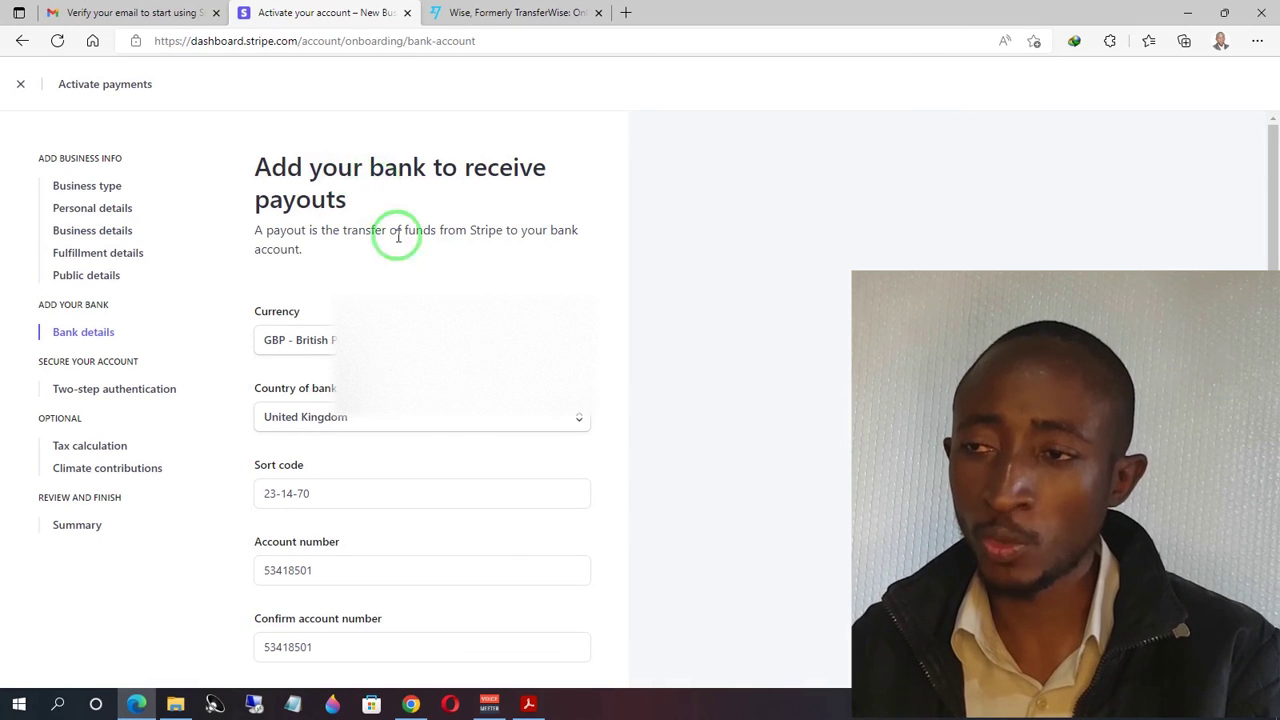
# - Check the GBP account details in the proof PDF in Acrobat Reader, return to Stripe in Edge, and submit the payout bank details
pyautogui.click(527, 706)
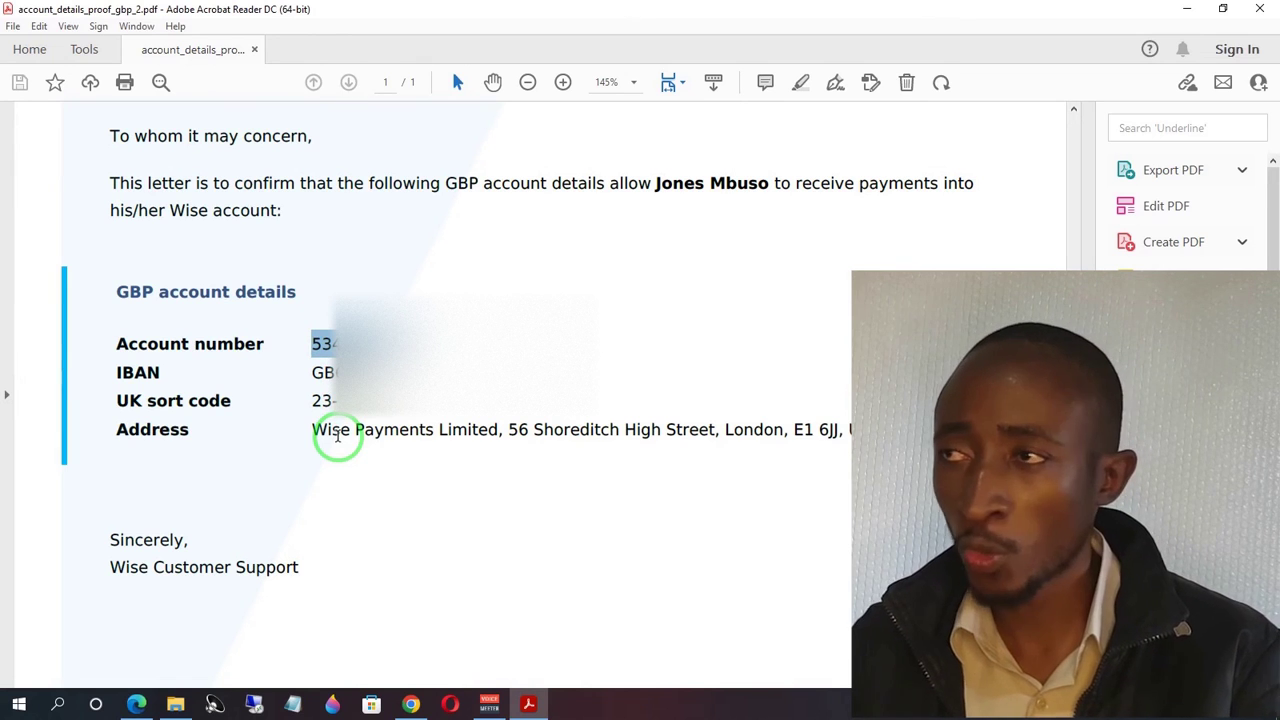
pyautogui.click(1187, 9)
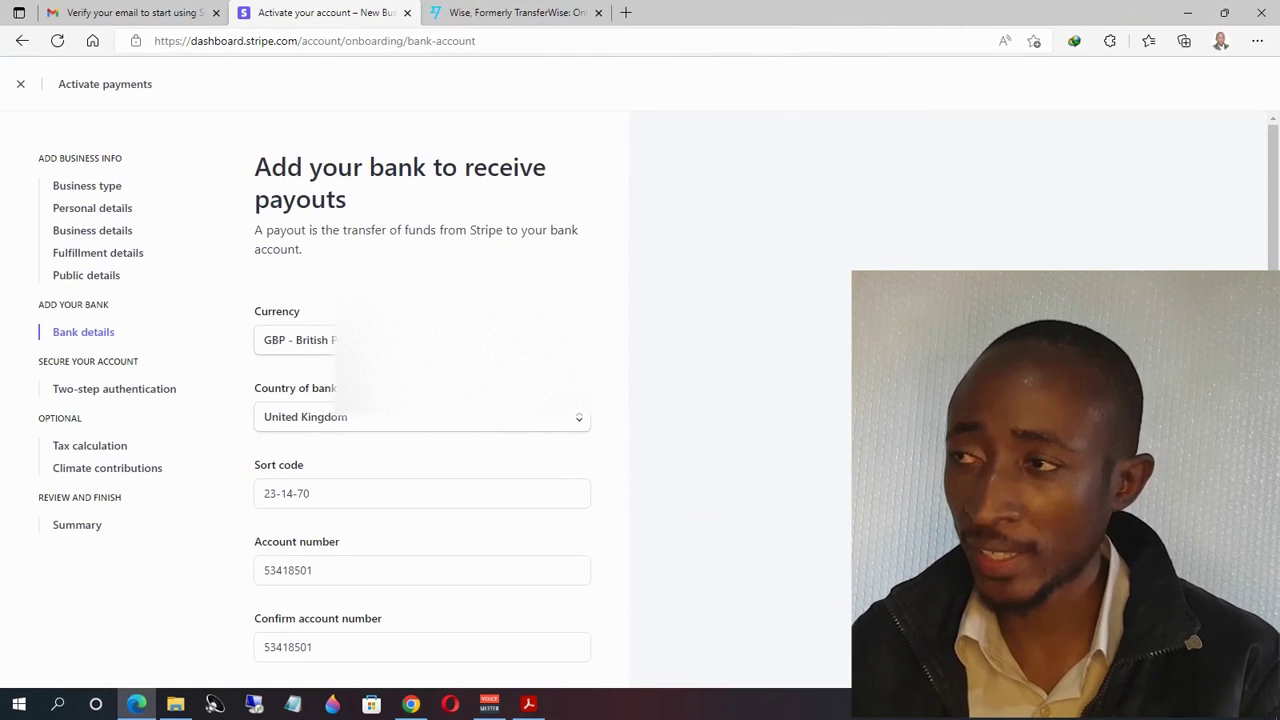
pyautogui.scroll(-2, 800, 470)
pyautogui.click(493, 620)
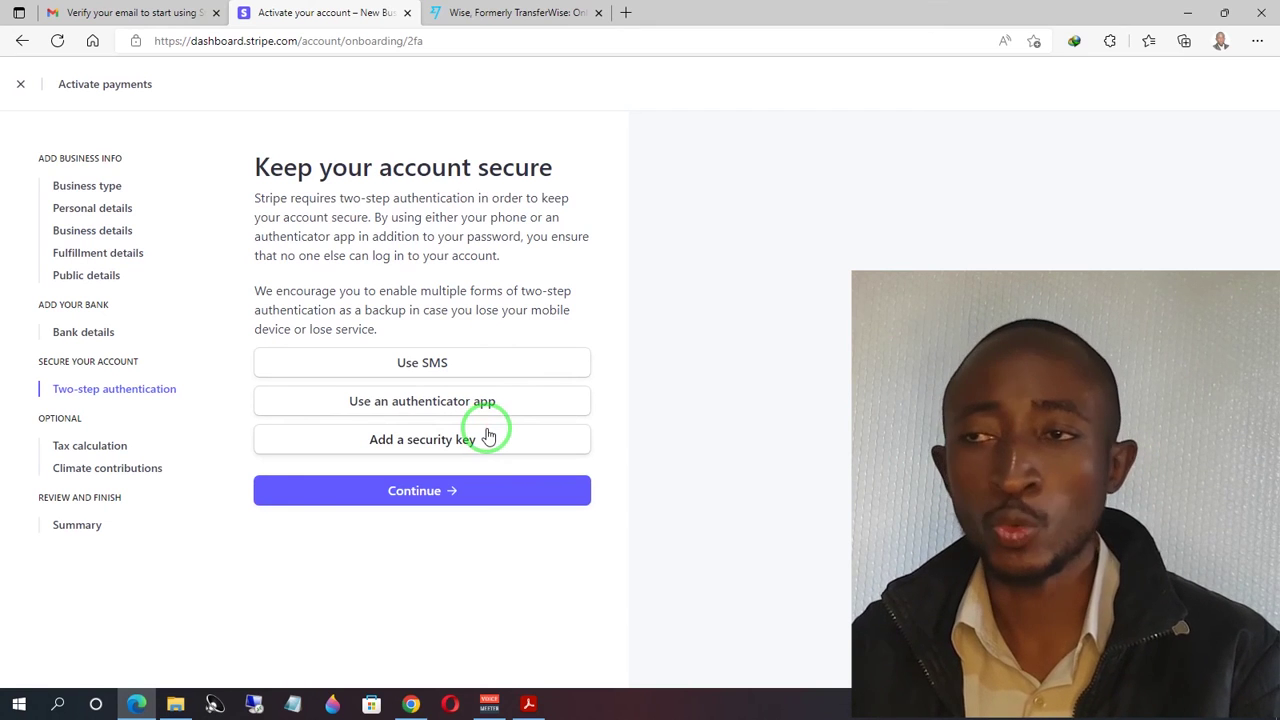
# - Choose SMS for two-step authentication and decline the optional VAT calculation and climate contribution offers
pyautogui.click(449, 366)
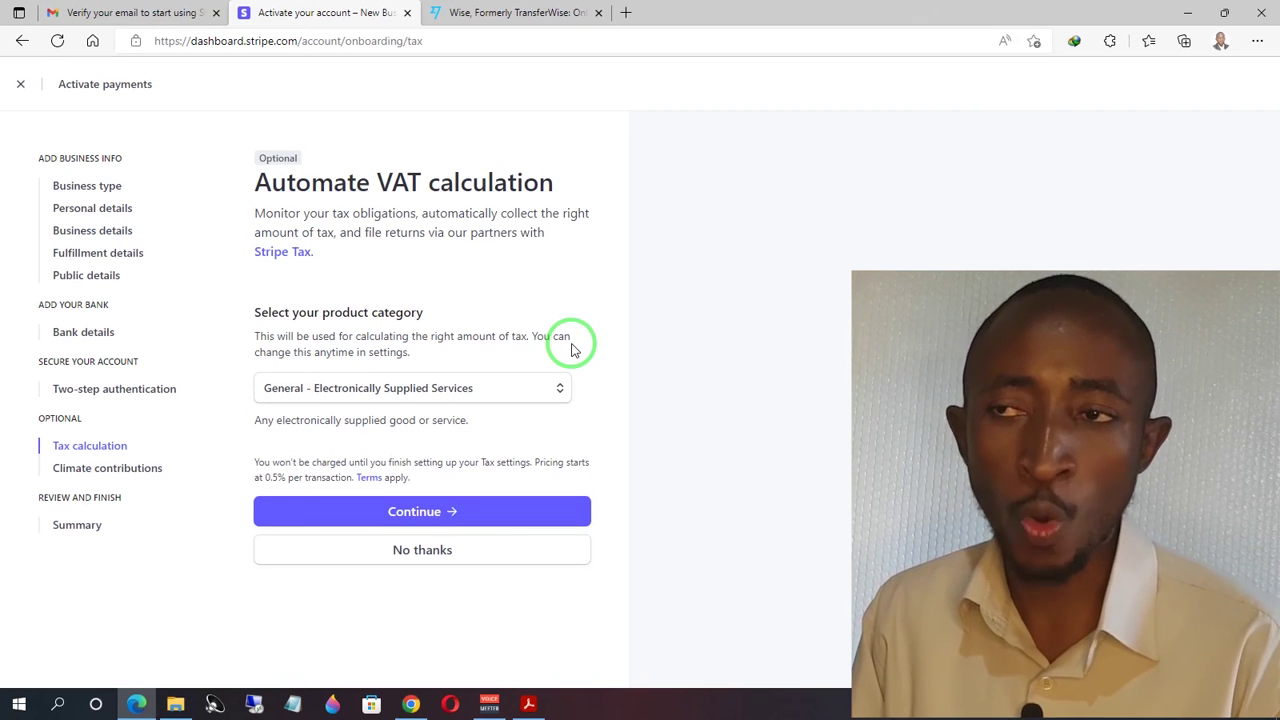
pyautogui.moveTo(330, 438)
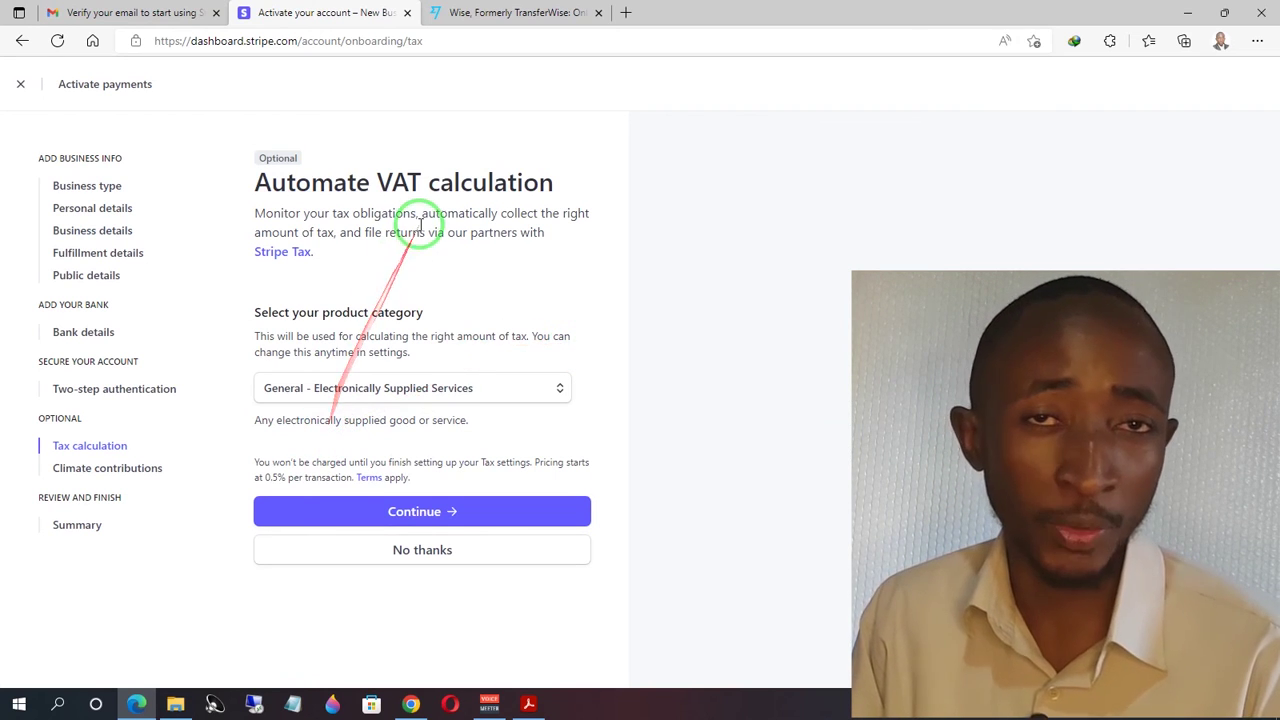
pyautogui.click(420, 550)
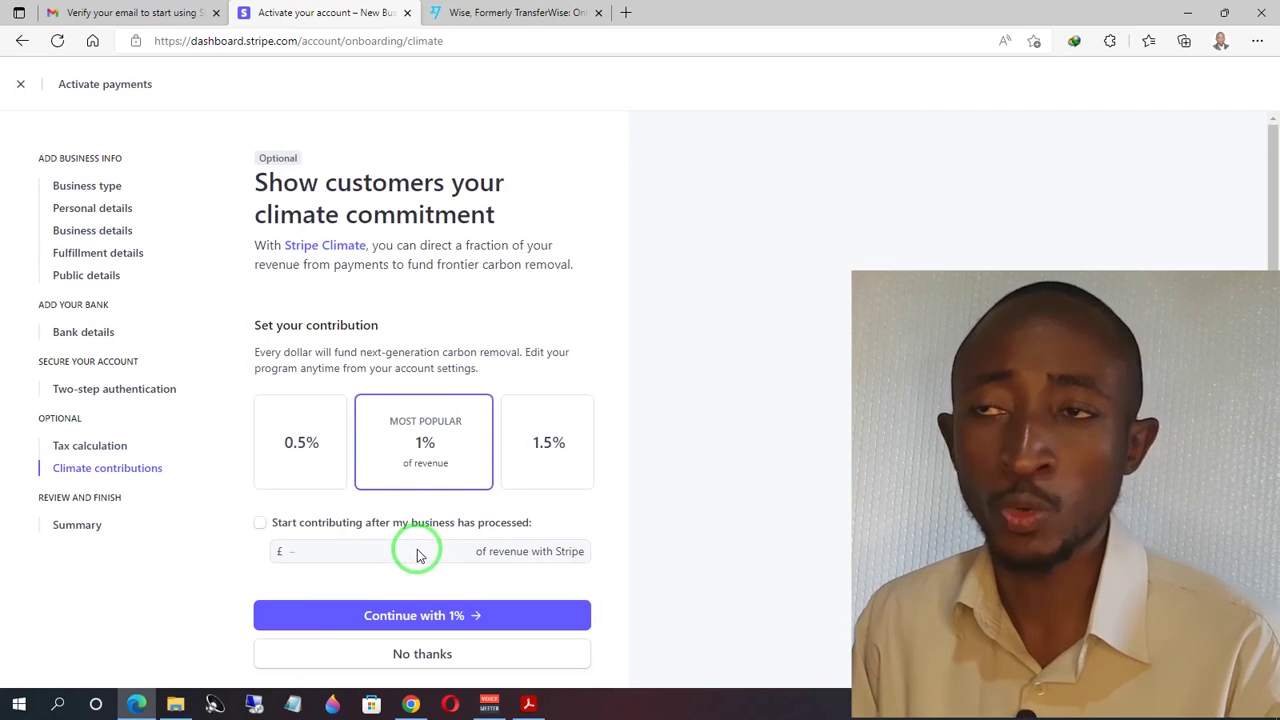
pyautogui.scroll(-1, 418, 555)
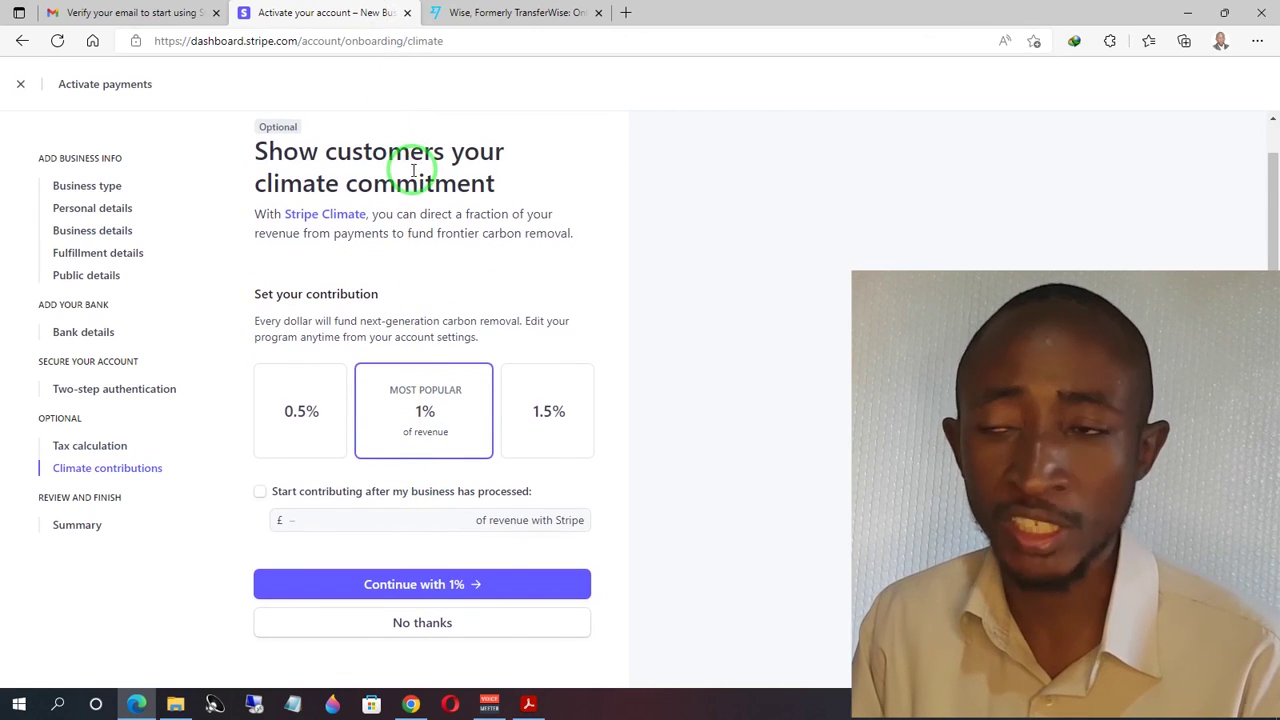
pyautogui.click(421, 621)
# - Review the activation summary down to the climate contributions and submit the application
pyautogui.scroll(-4, 422, 400)
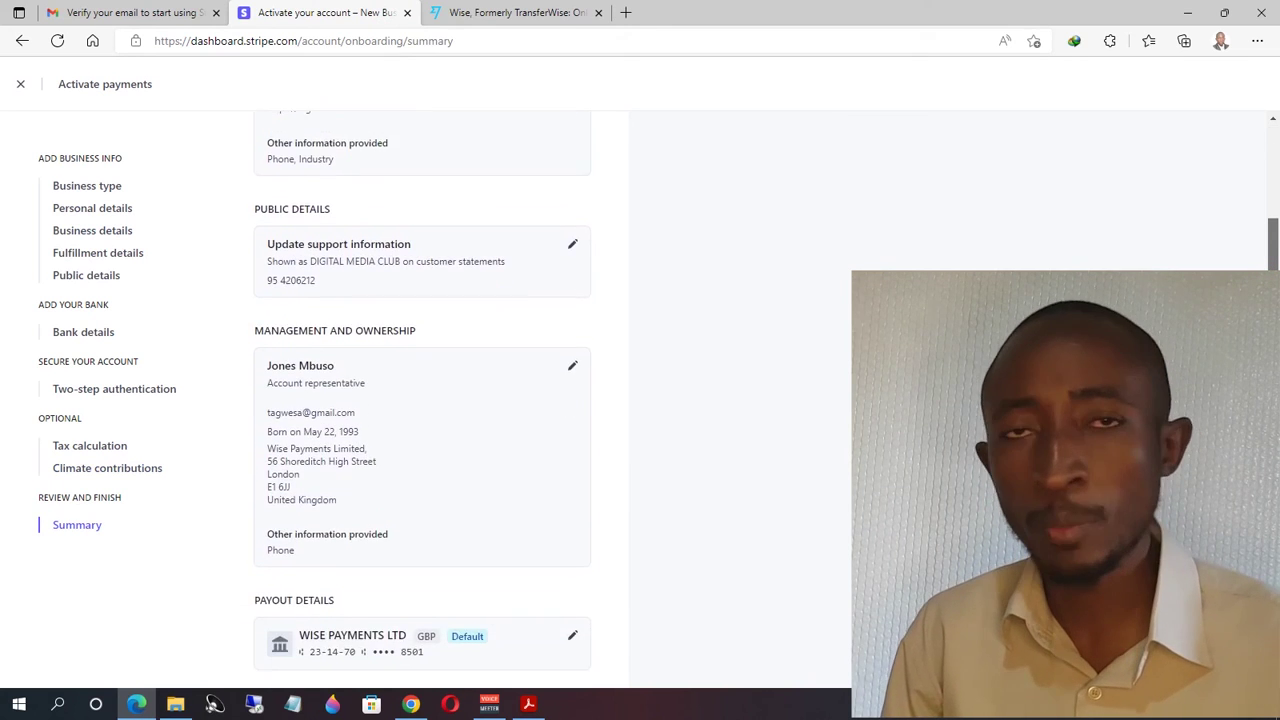
pyautogui.scroll(-3, 423, 400)
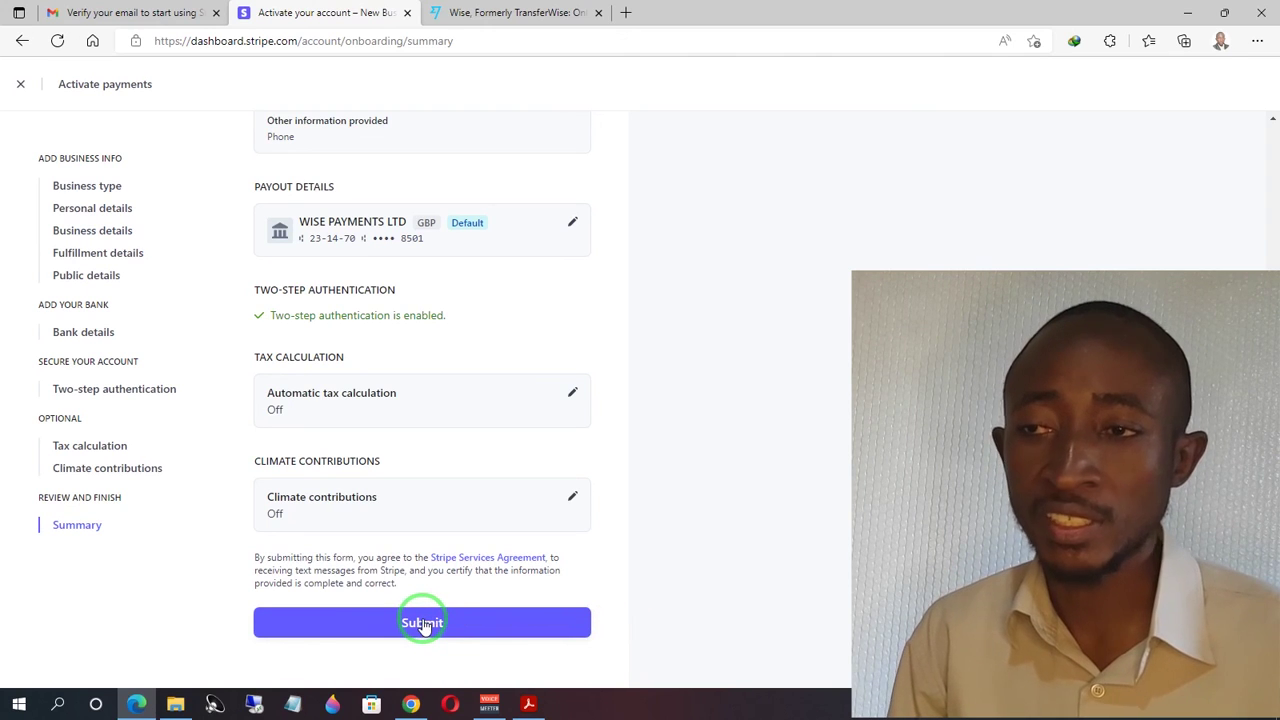
pyautogui.click(423, 624)
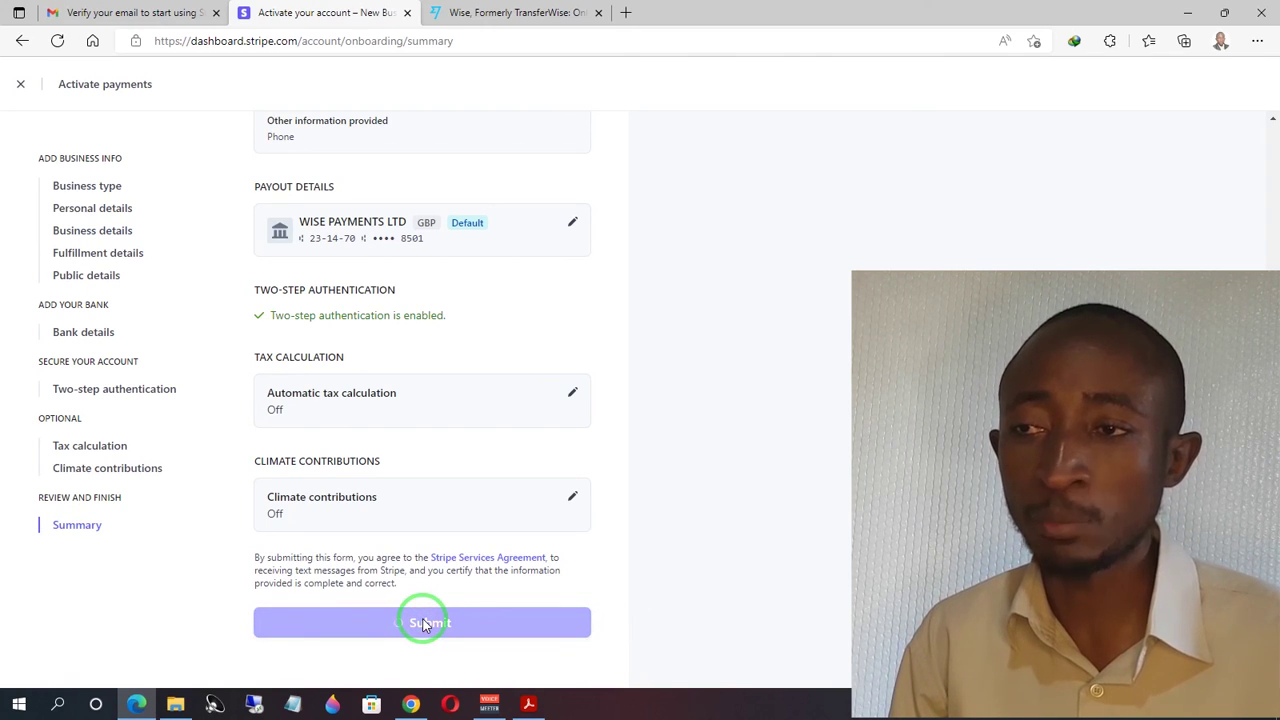